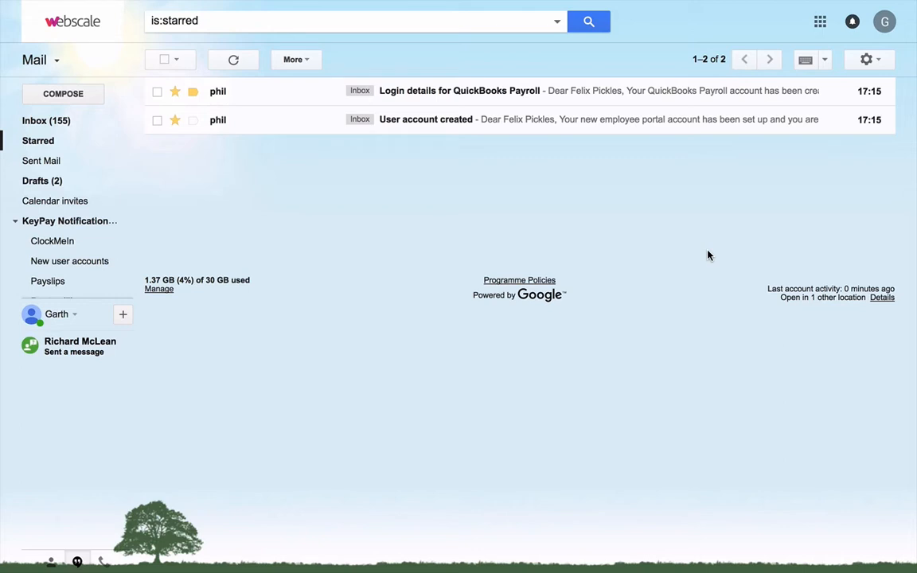
- Read the "User account created" email, including its portal link and mobile app options, and return to the starred messages
click(433, 124)
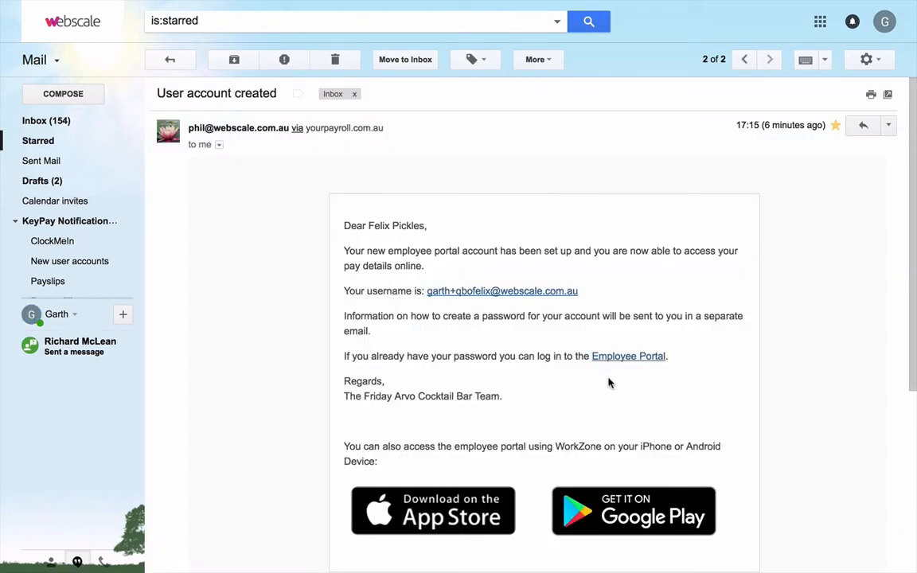
scroll(594, 377, down, 1)
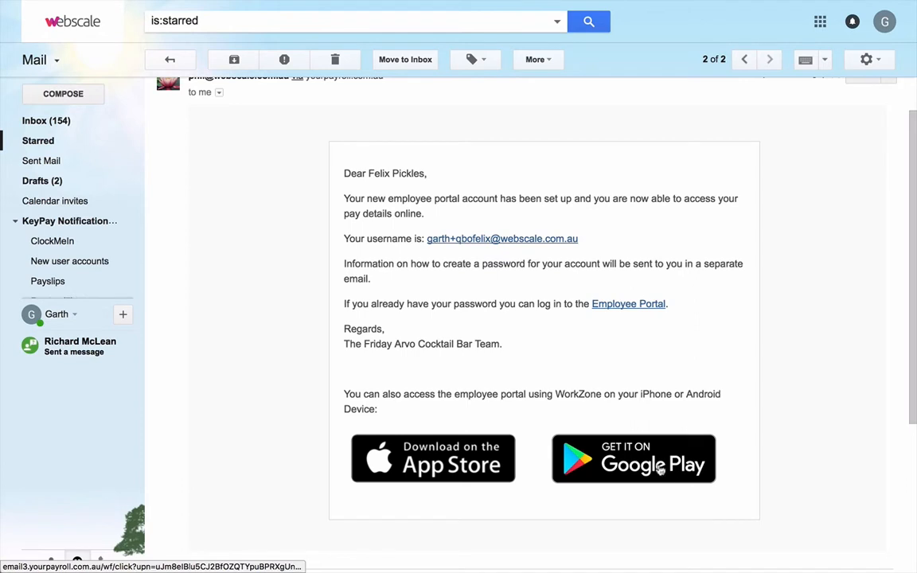
key(u)
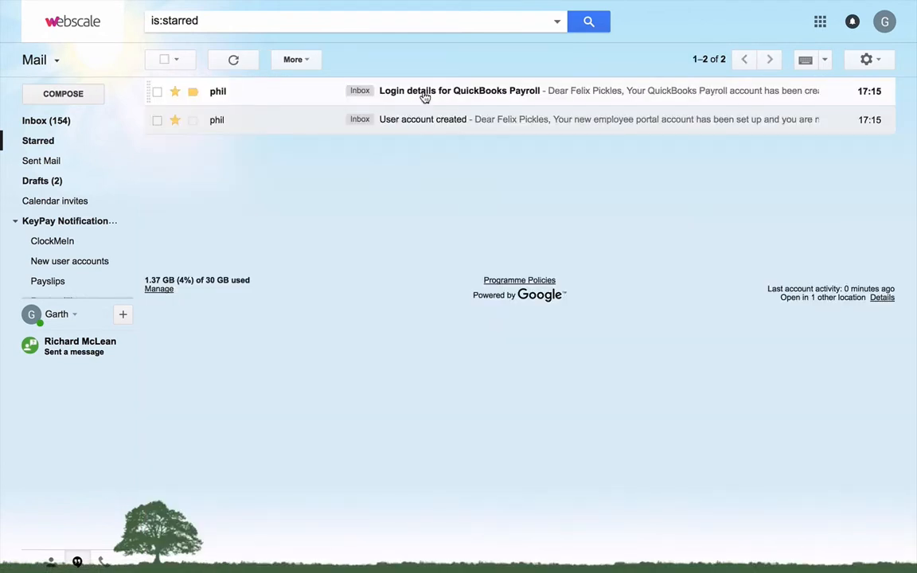
- Open the "Login details for QuickBooks Payroll" email and follow its one-time link to the account password form
click(476, 94)
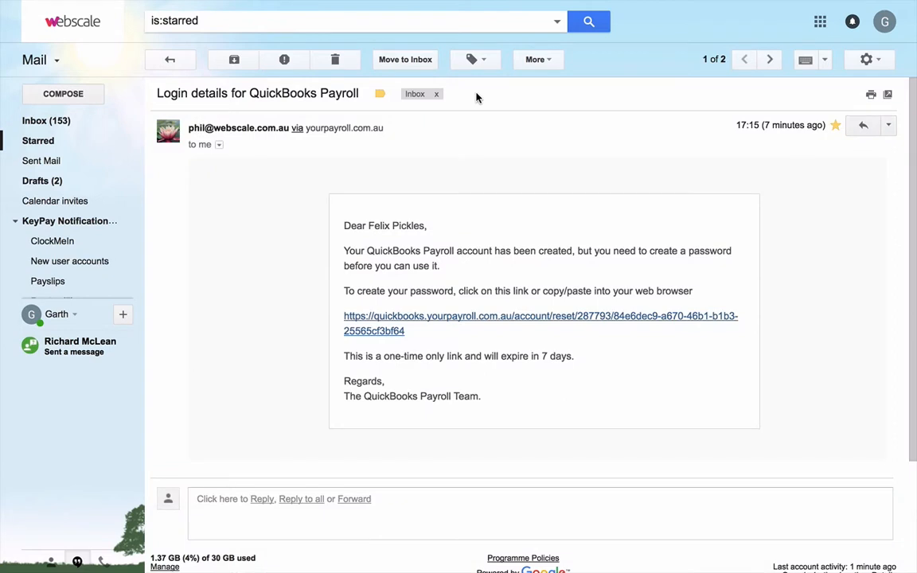
click(468, 318)
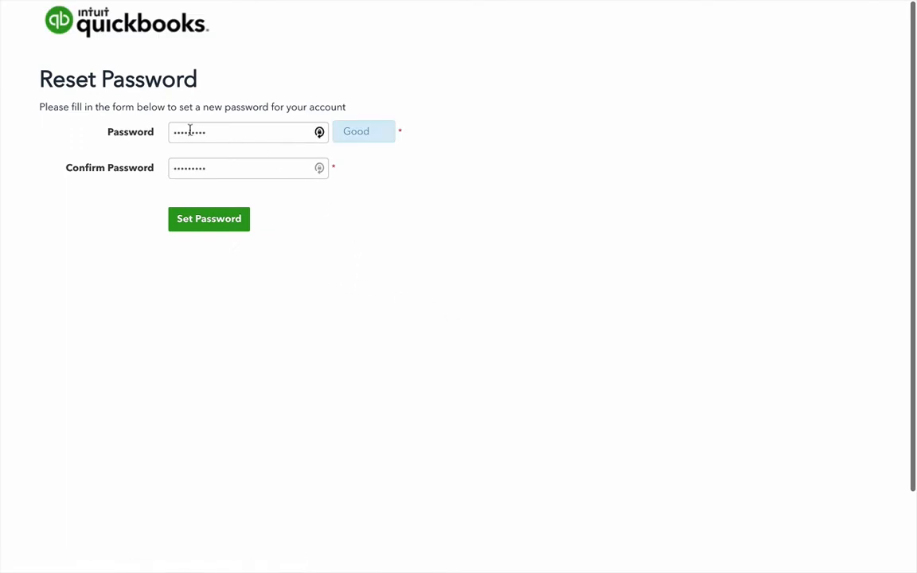
double_click(190, 131)
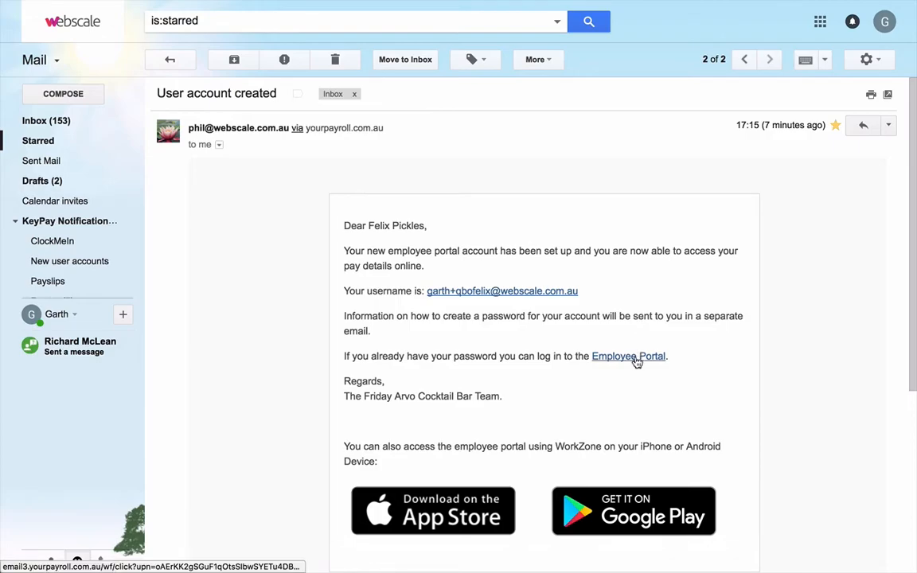
- Open the Employee Portal from the "User account created" email and log in with the account password
click(637, 358)
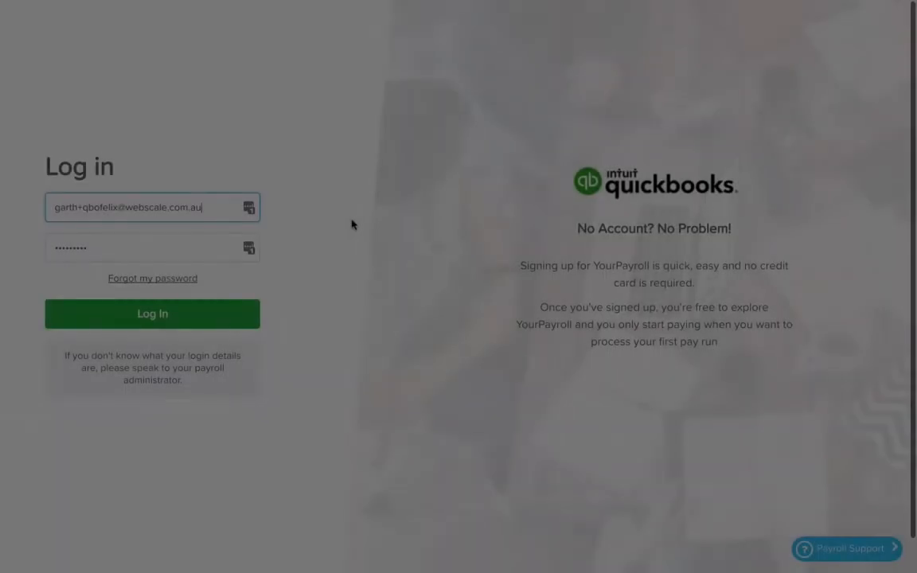
key(Tab)
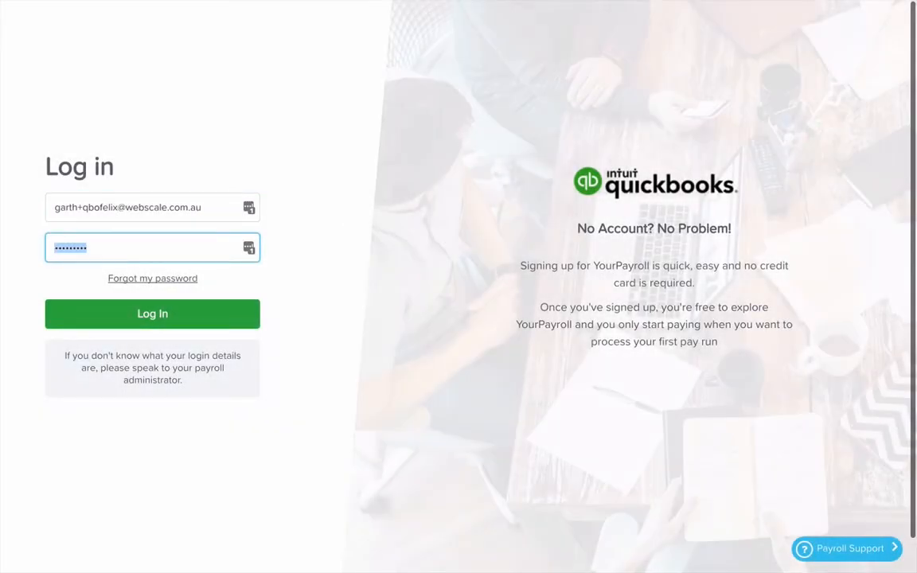
text(•••••••••)
key(Return)
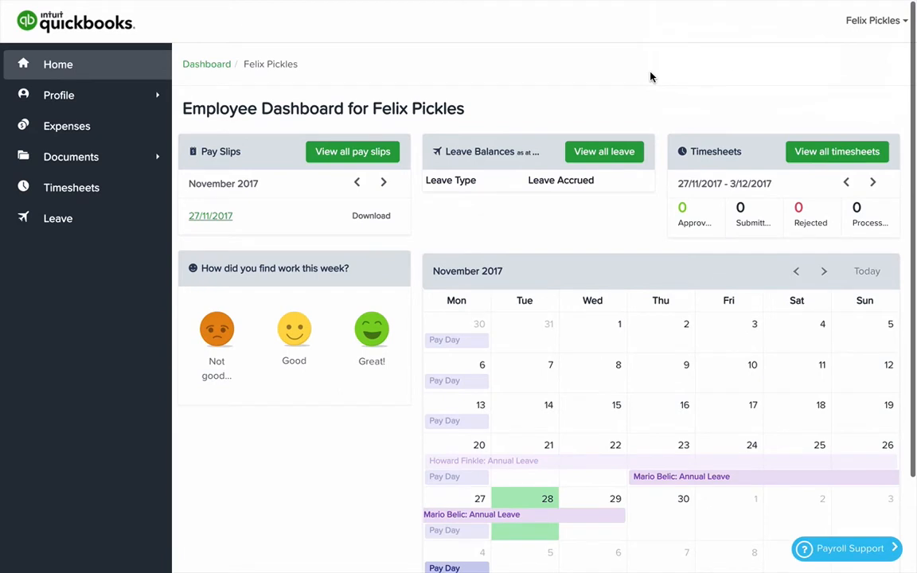
- Open the 27/11/2017 pay slip and examine its earnings, tax, super, bank payment and leave sections
click(214, 217)
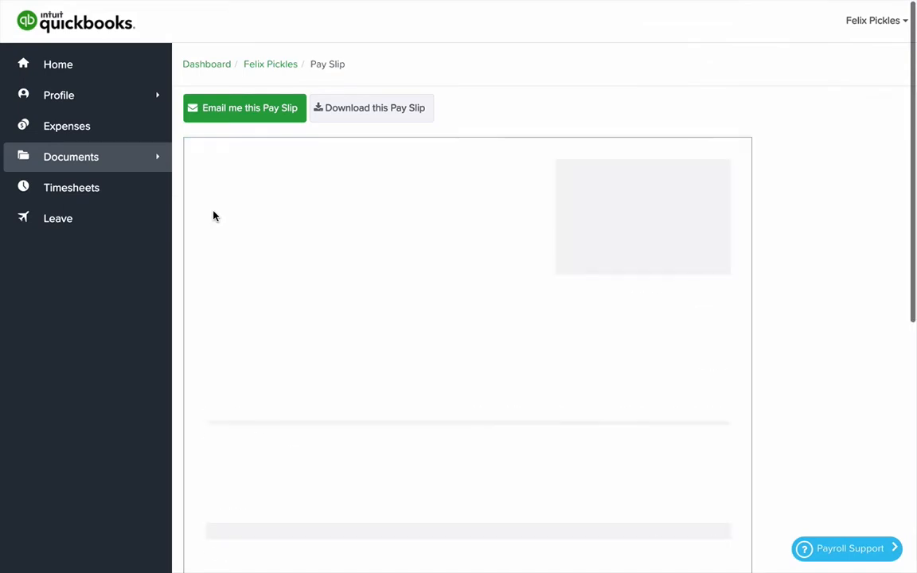
scroll(375, 267, down, 5)
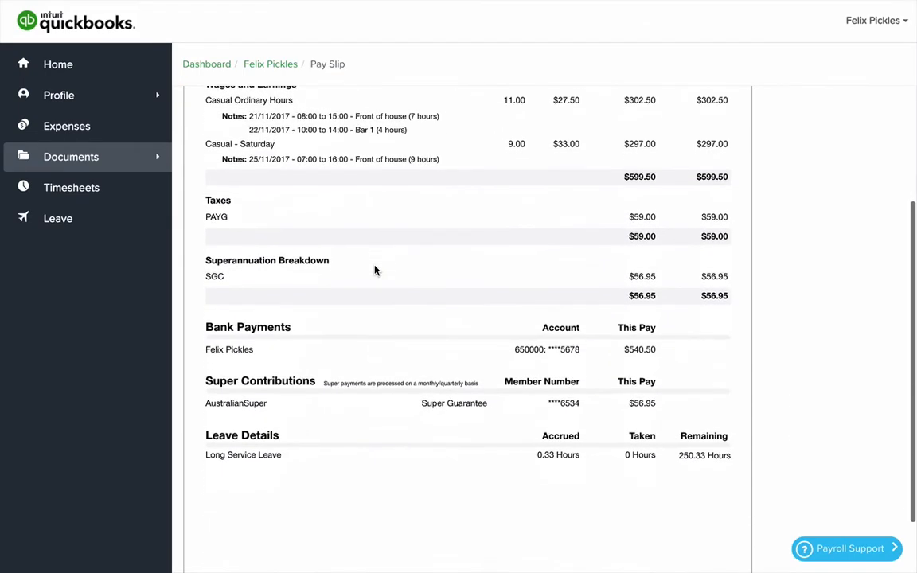
scroll(375, 270, up, 3)
scroll(375, 270, up, 3)
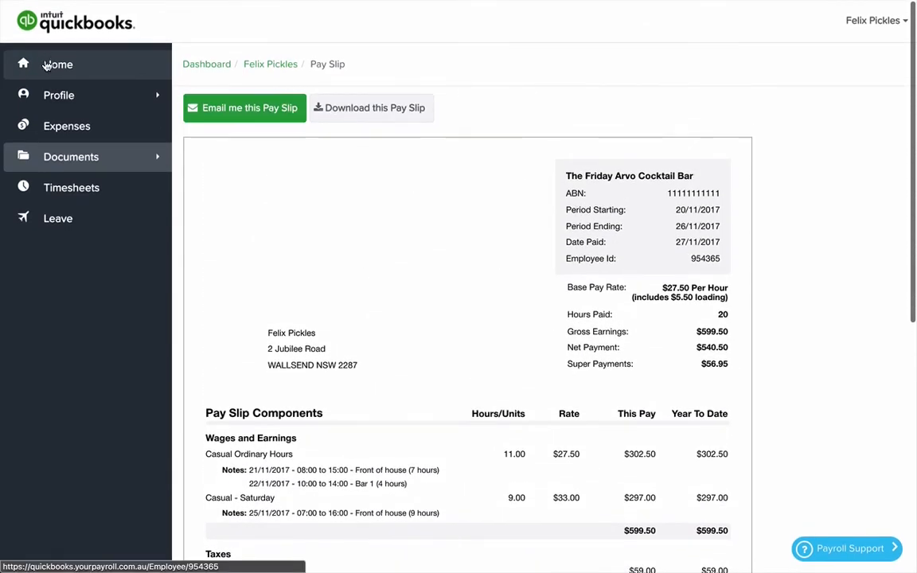
- Return to the employee dashboard and look over its widgets and the November 2017 calendar
click(59, 65)
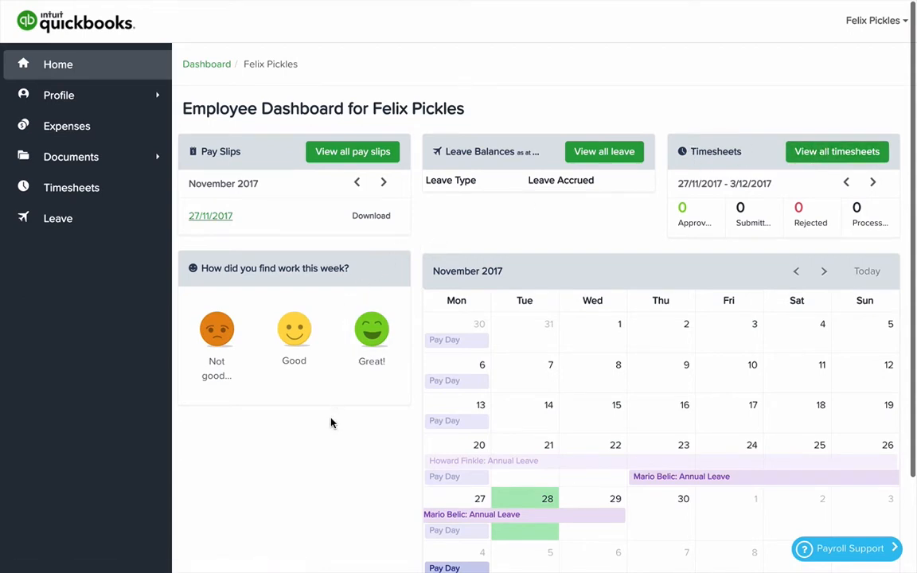
scroll(567, 262, down, 2)
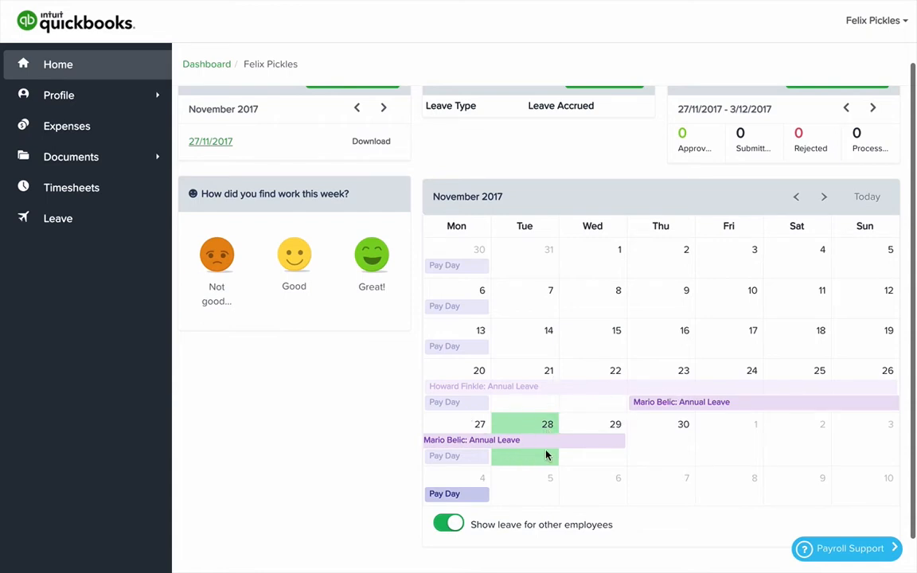
scroll(671, 488, up, 2)
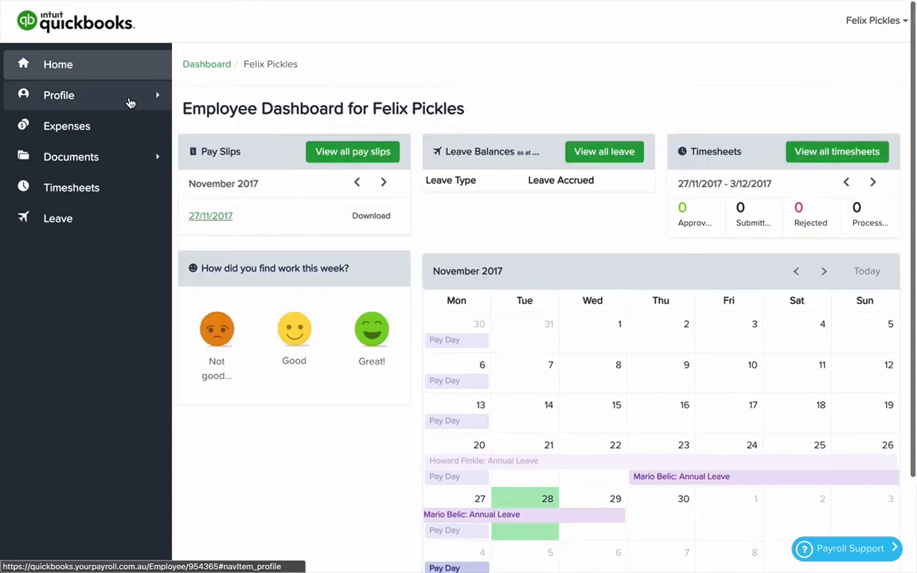
- Open the employee's personal details in the profile, review the contact and address fields, and save them
click(56, 97)
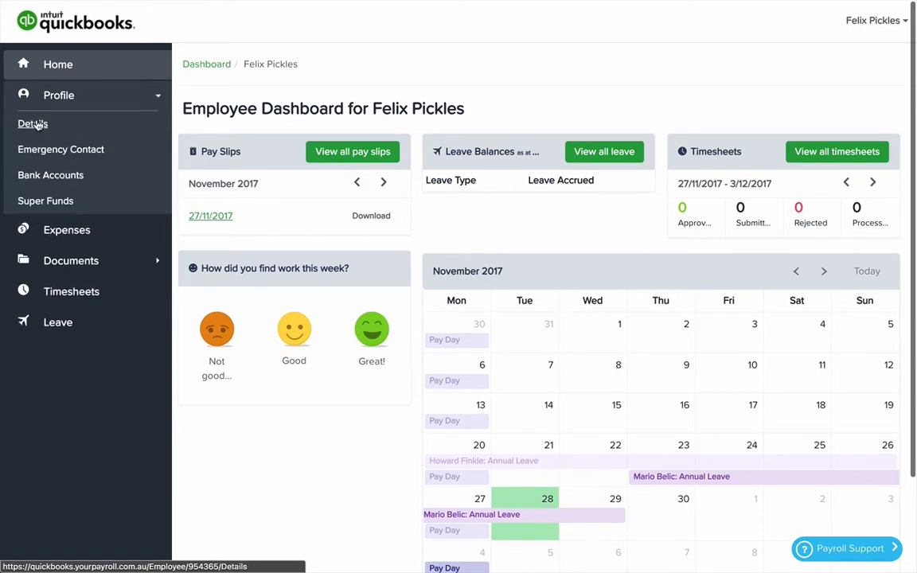
click(33, 124)
scroll(529, 297, down, 1)
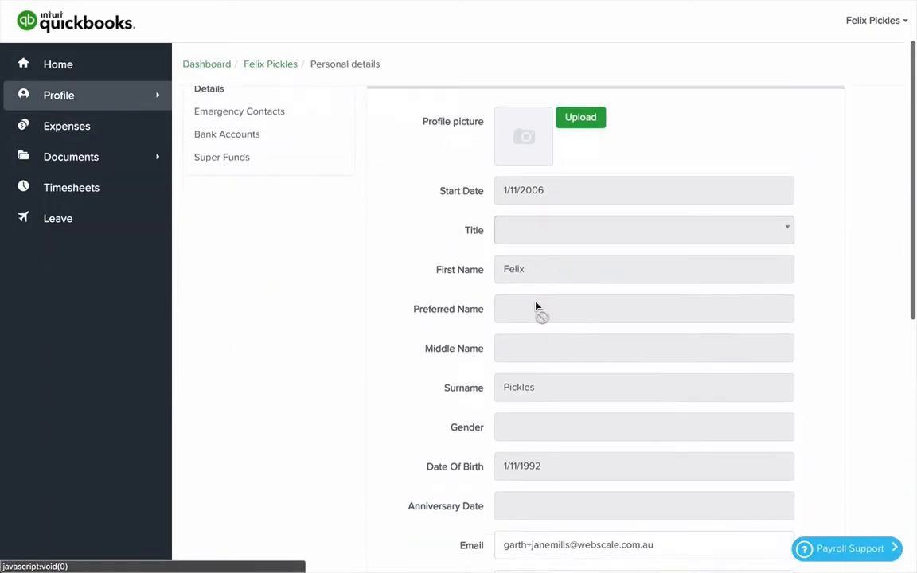
scroll(536, 307, down, 5)
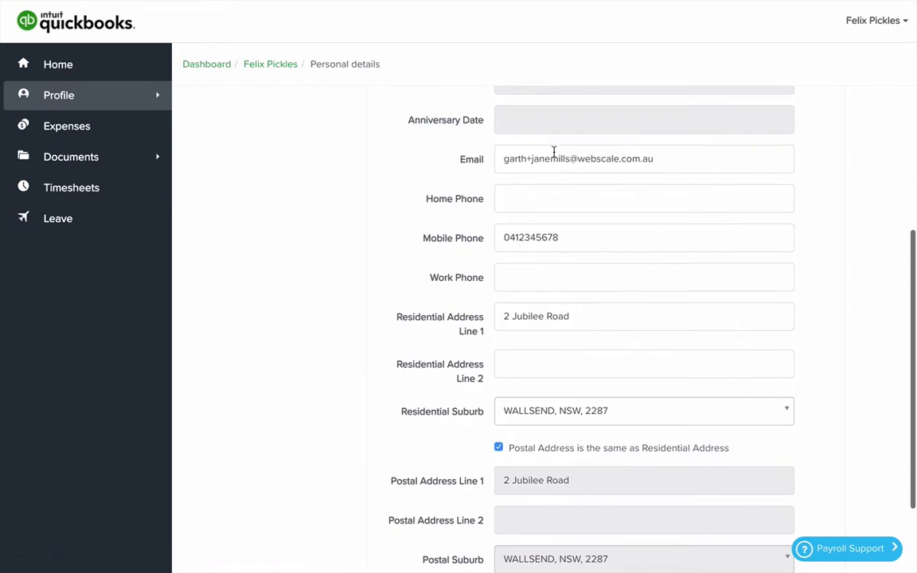
scroll(606, 323, down, 1)
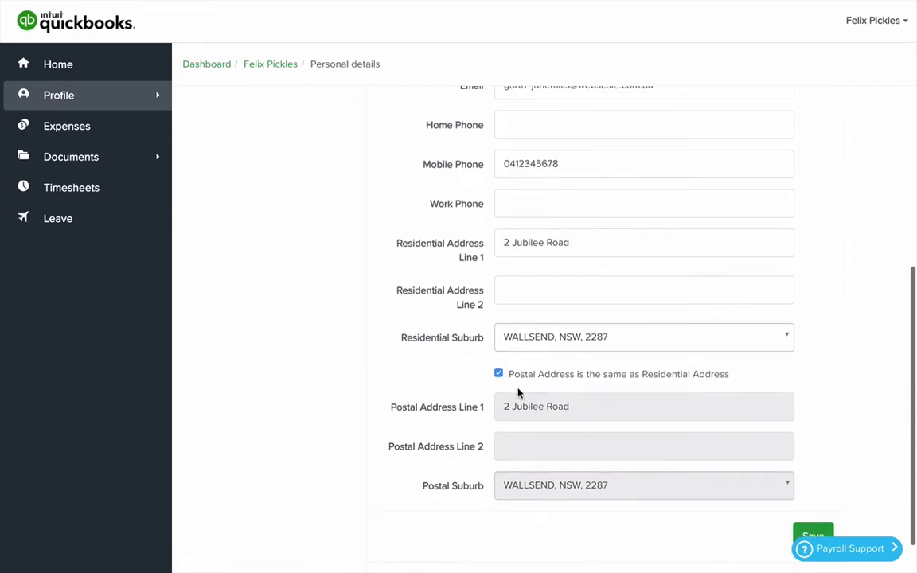
scroll(642, 459, down, 1)
click(824, 514)
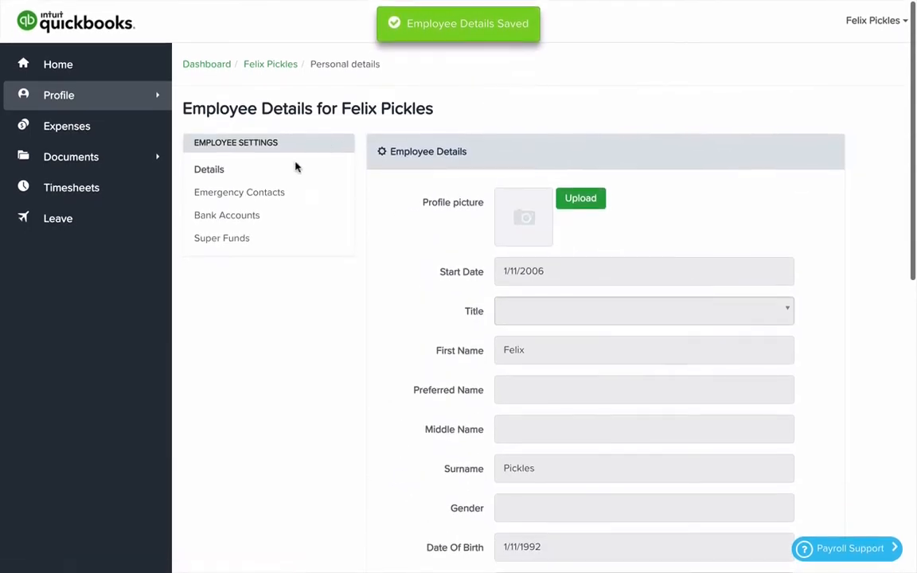
- View the emergency contacts page, and add a second bank account with BSB 650000 and its account number
click(265, 198)
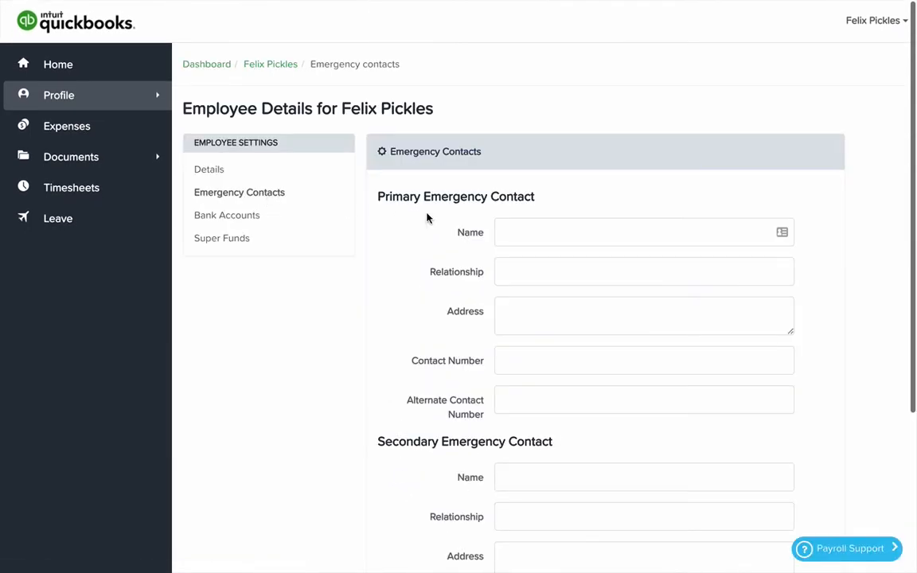
click(236, 218)
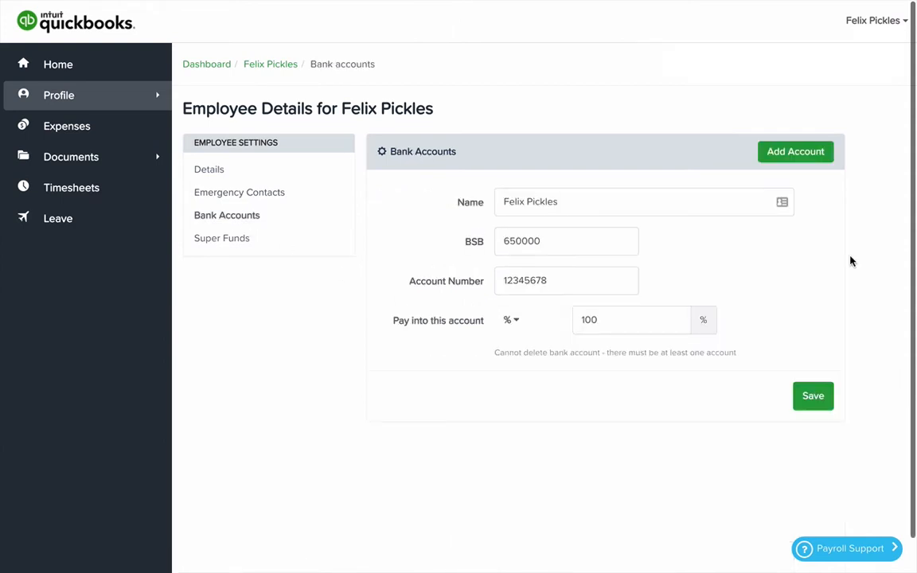
click(790, 152)
scroll(538, 440, down, 1)
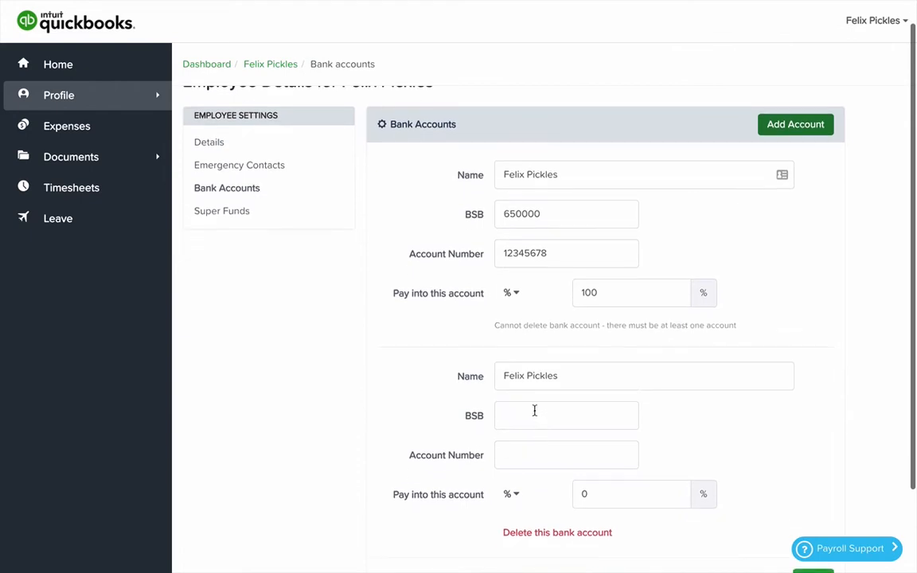
click(534, 411)
text(650000)
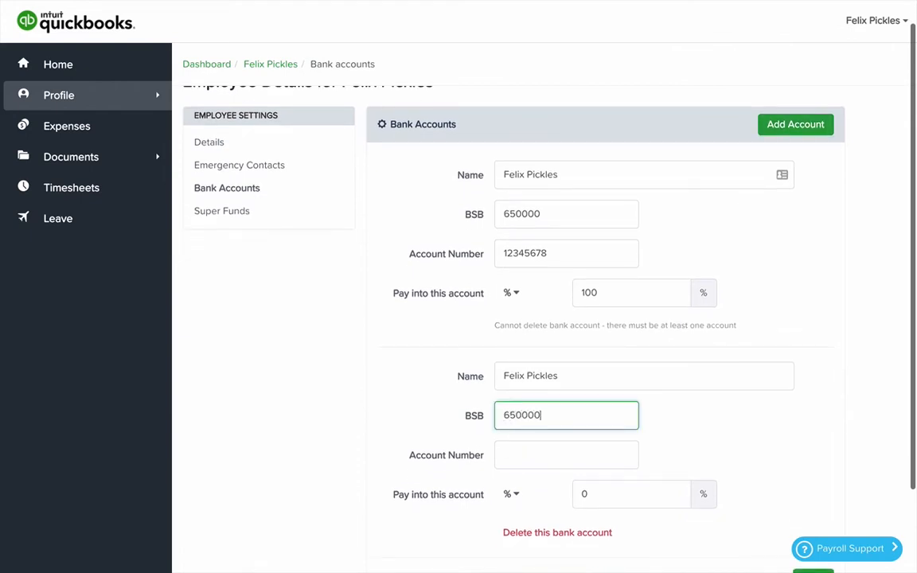
key(Tab)
text(123456)
- Set the second bank account to receive a fixed $50 and save the bank accounts
click(512, 494)
scroll(550, 509, down, 1)
click(536, 514)
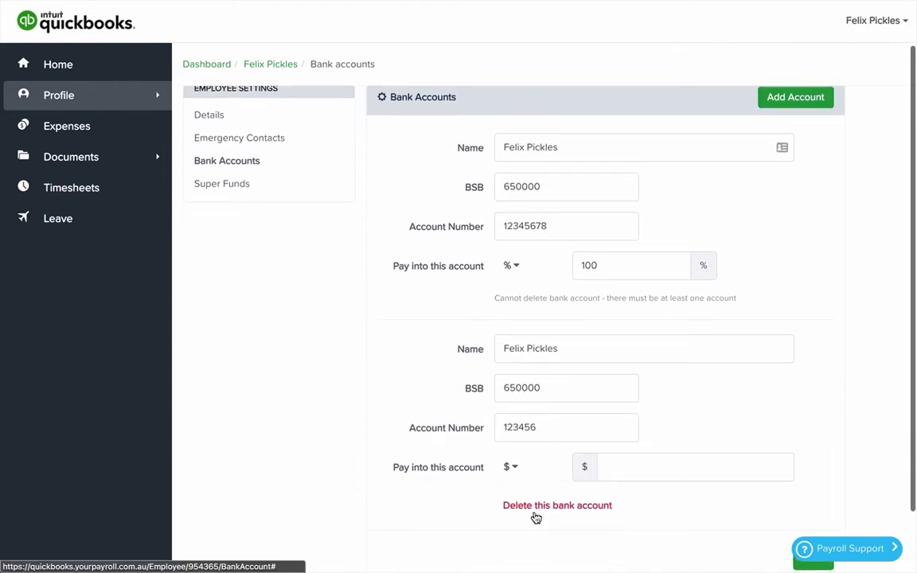
click(610, 466)
text(50)
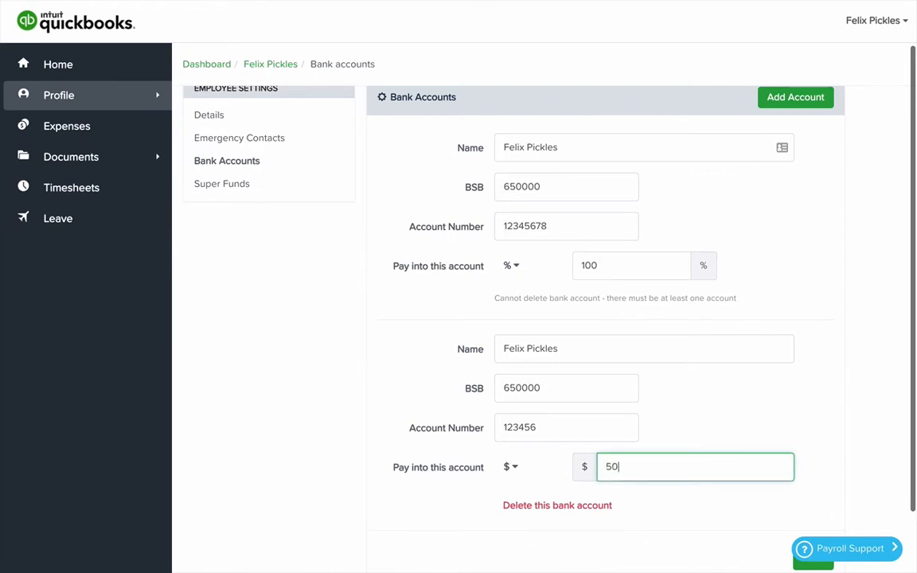
click(715, 426)
scroll(724, 430, down, 1)
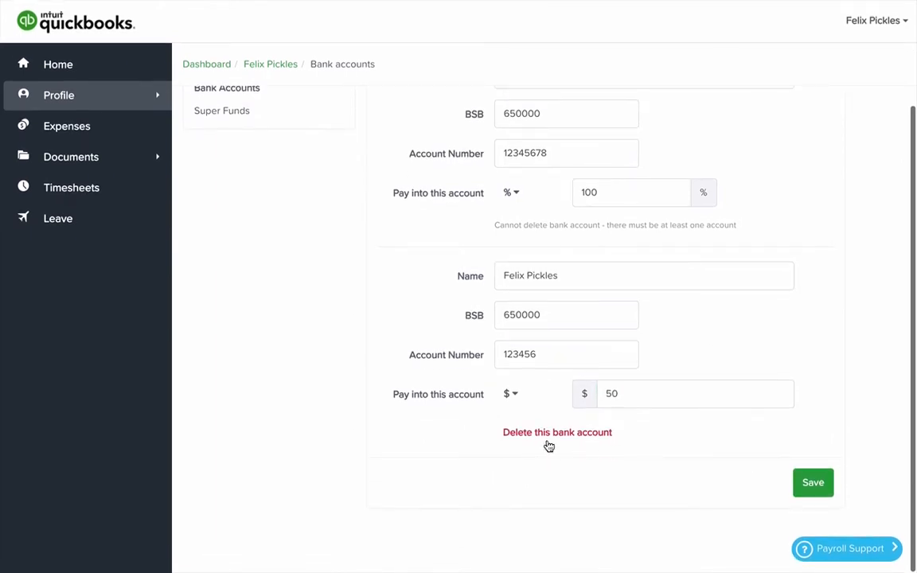
click(813, 482)
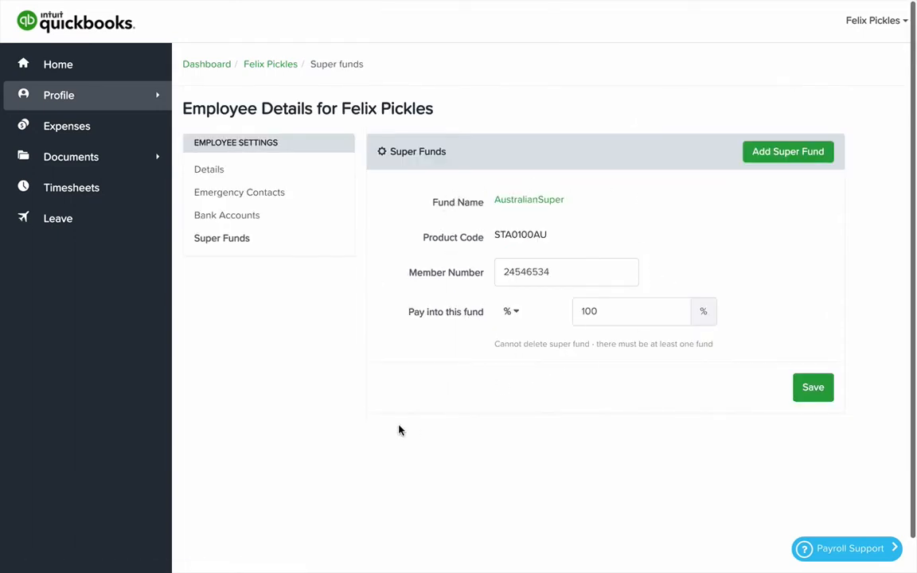
- Start a new expense claim with the description "Work lunch"
click(67, 127)
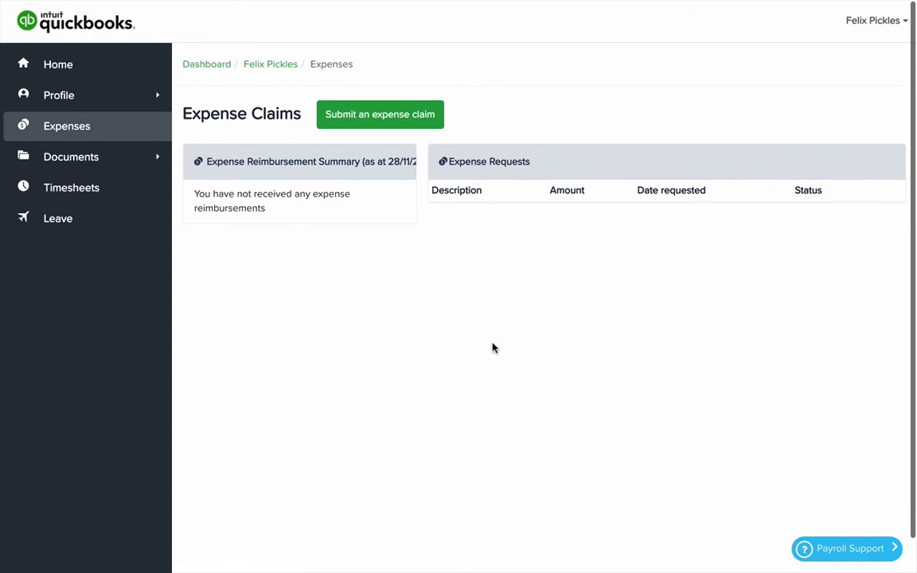
click(398, 121)
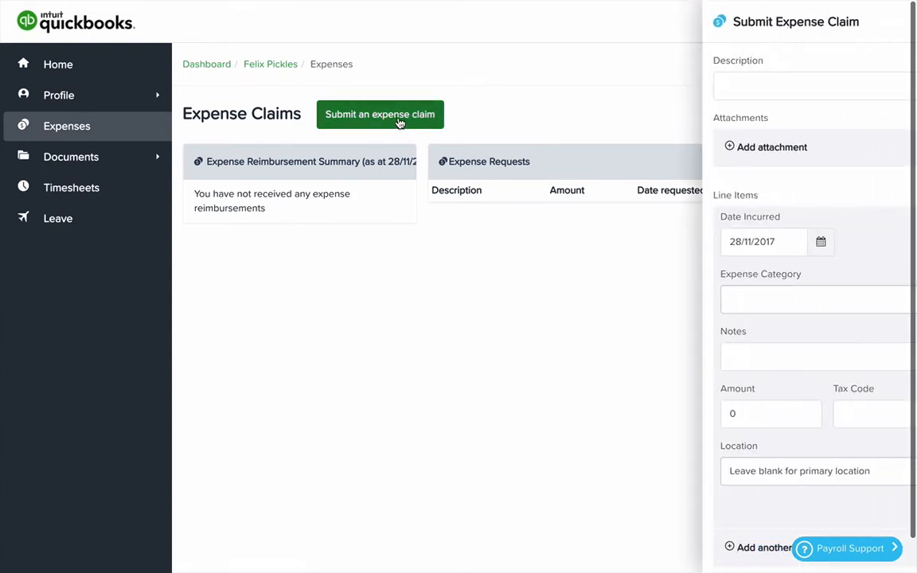
click(599, 84)
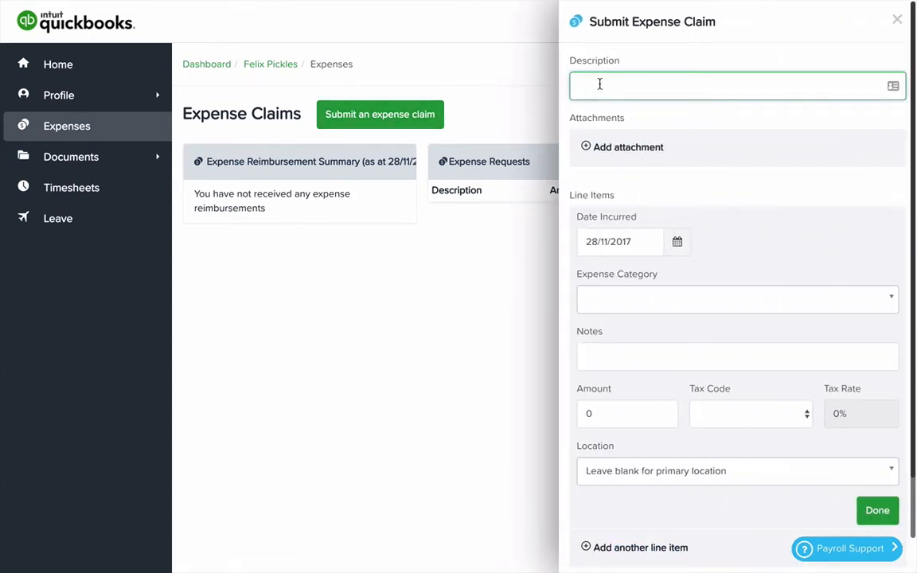
text(Work lunch)
key(Tab)
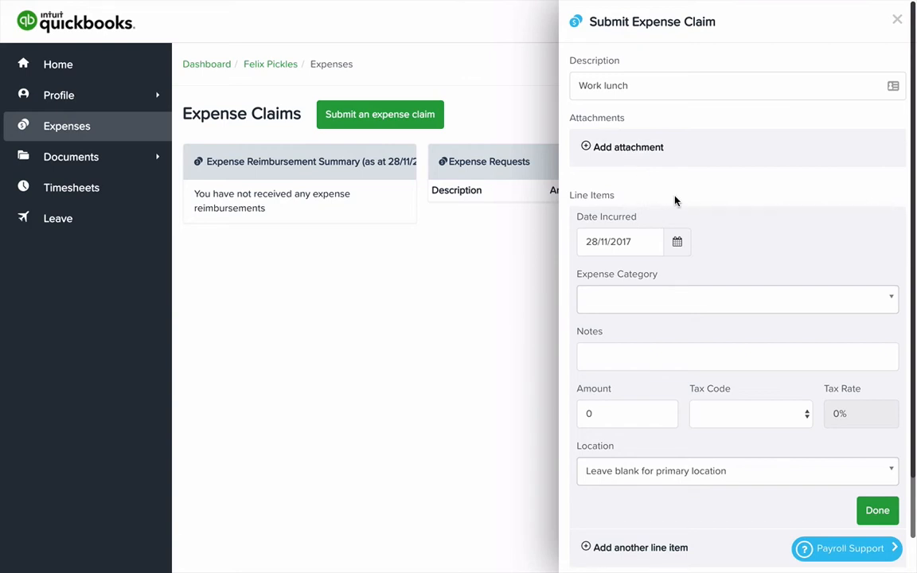
- Give the claim's line item the category Expense Reimbursement, the note "Client lunch" and an amount of 100
scroll(677, 203, down, 1)
scroll(741, 239, down, 1)
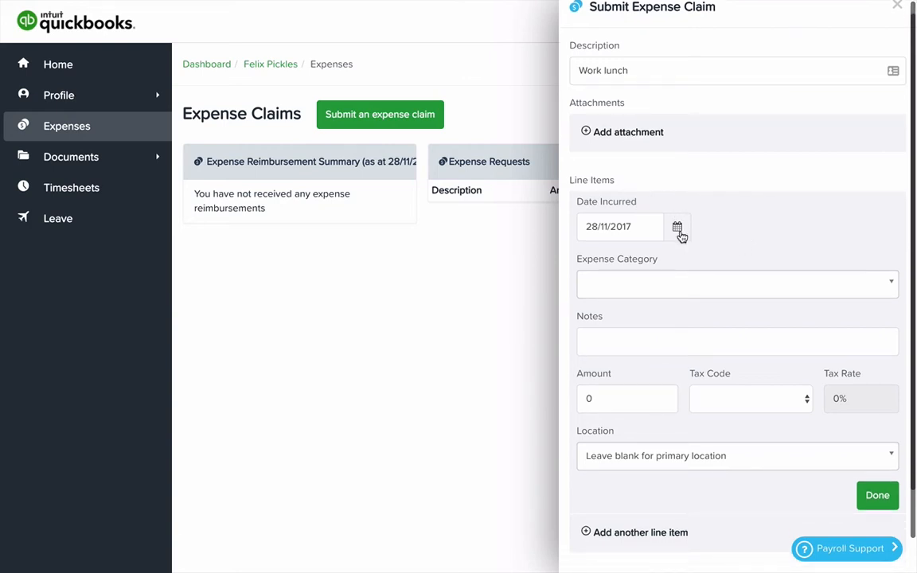
click(677, 287)
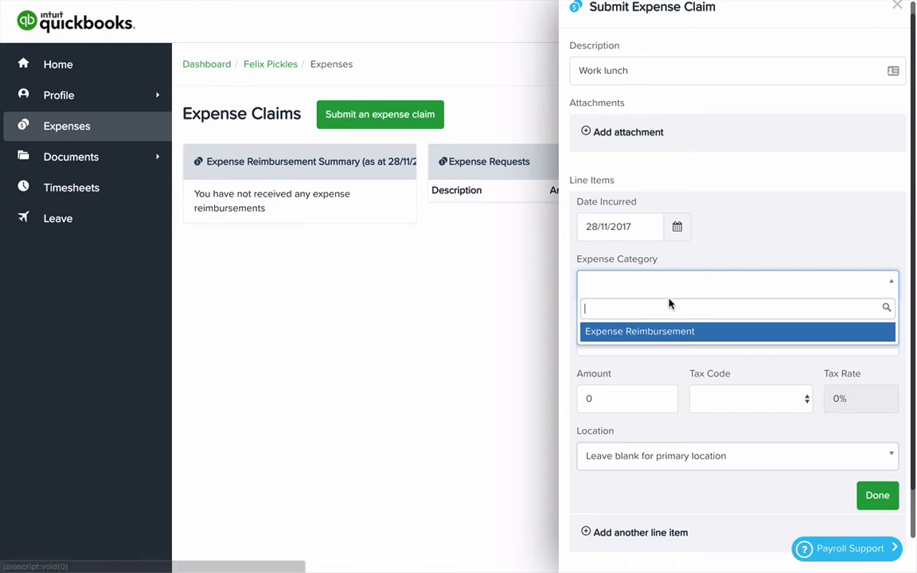
click(657, 333)
click(619, 340)
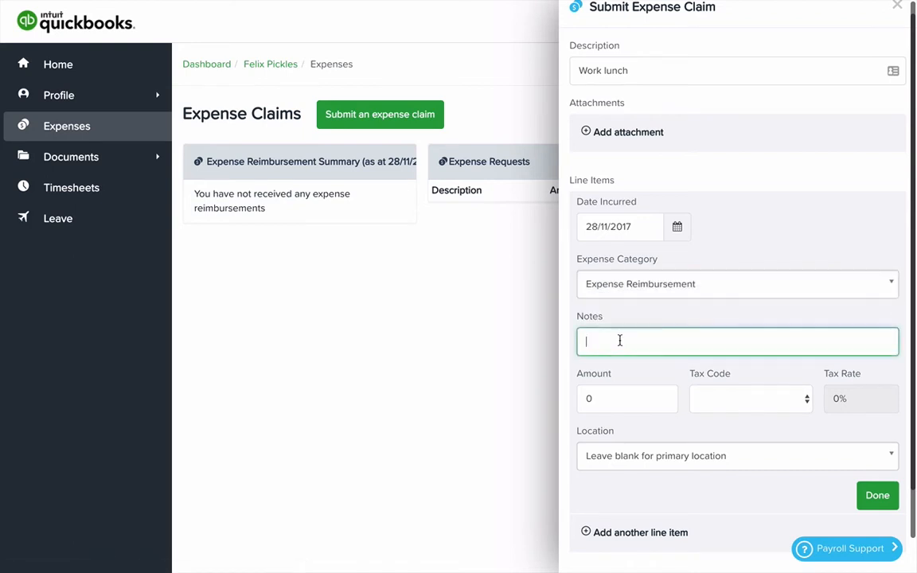
text(Client lunch)
key(Tab)
text(100)
key(Tab)
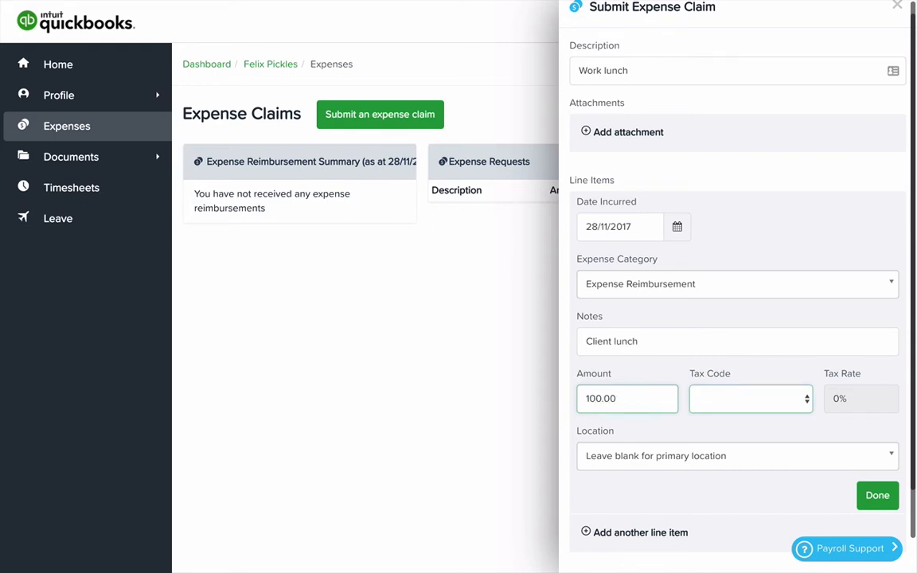
- Leave the tax code blank, set the location to The Friday Arvo Cocktail Bar / Front of house, and submit the expense claim
click(747, 405)
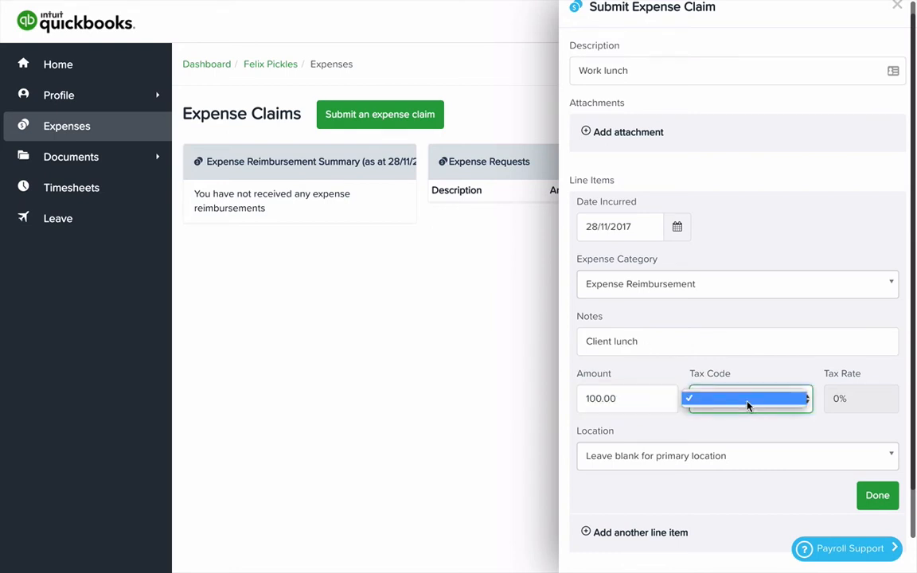
click(748, 405)
click(712, 469)
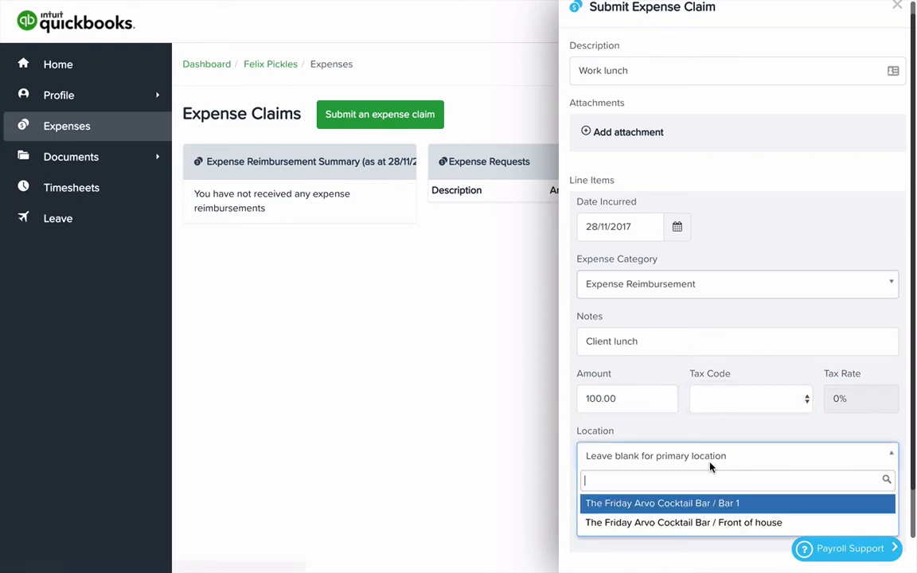
click(702, 523)
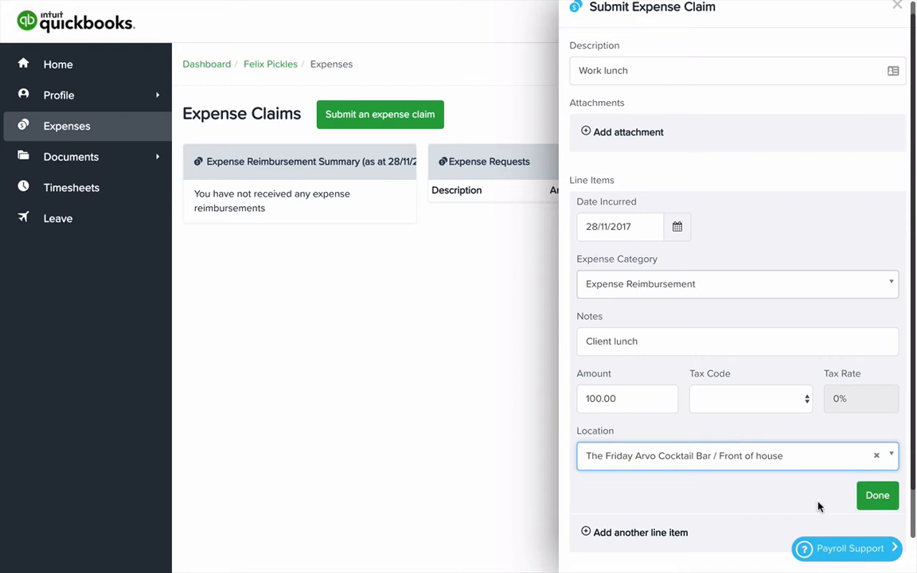
click(877, 496)
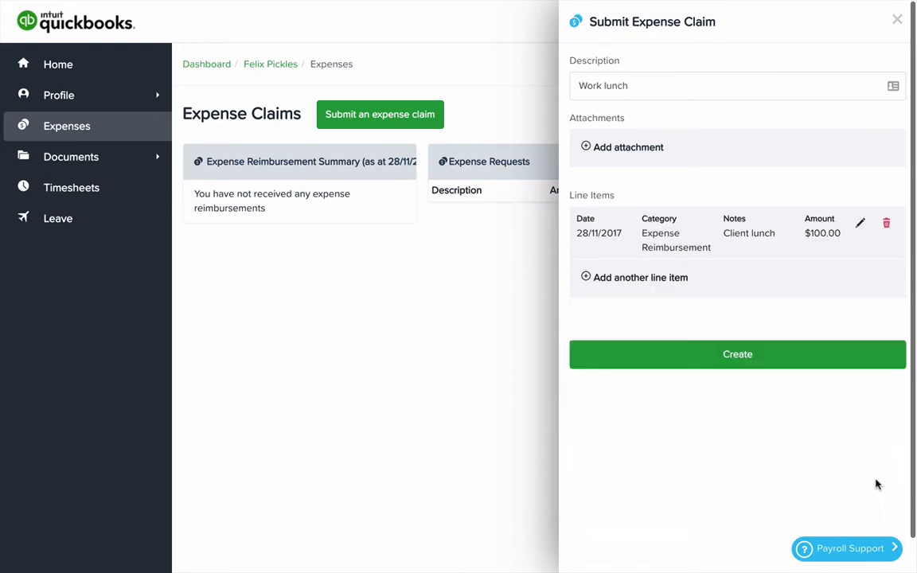
click(744, 356)
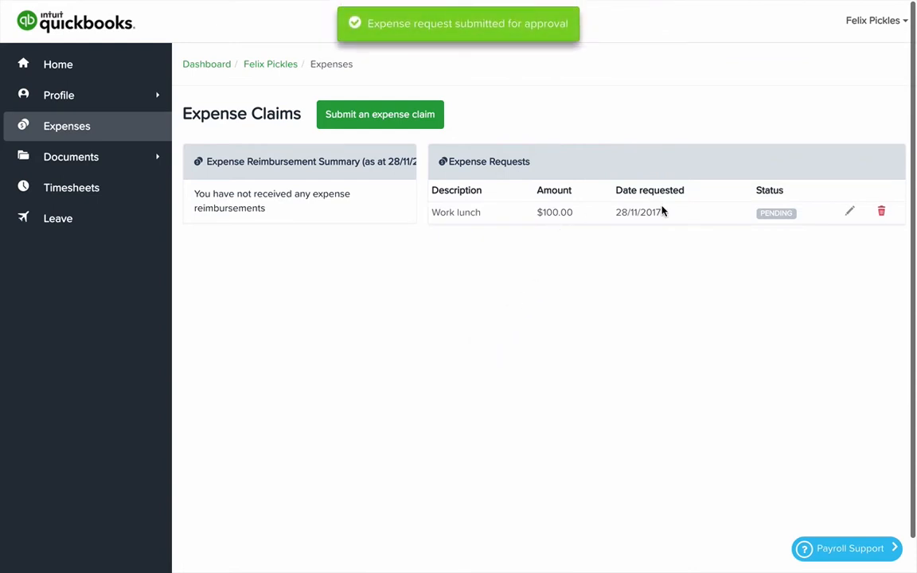
- Review the employee's pay slips and payment summaries, and list the available document types
click(159, 162)
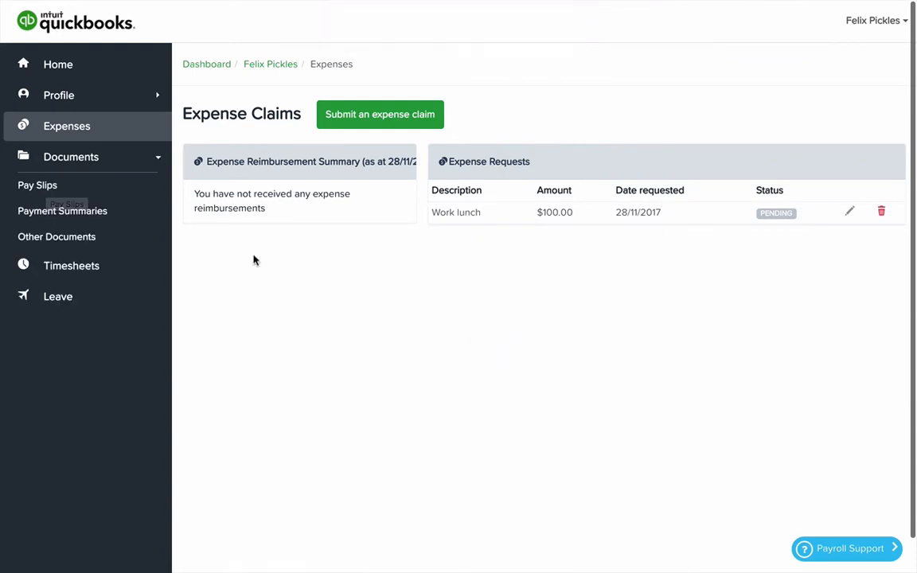
click(160, 162)
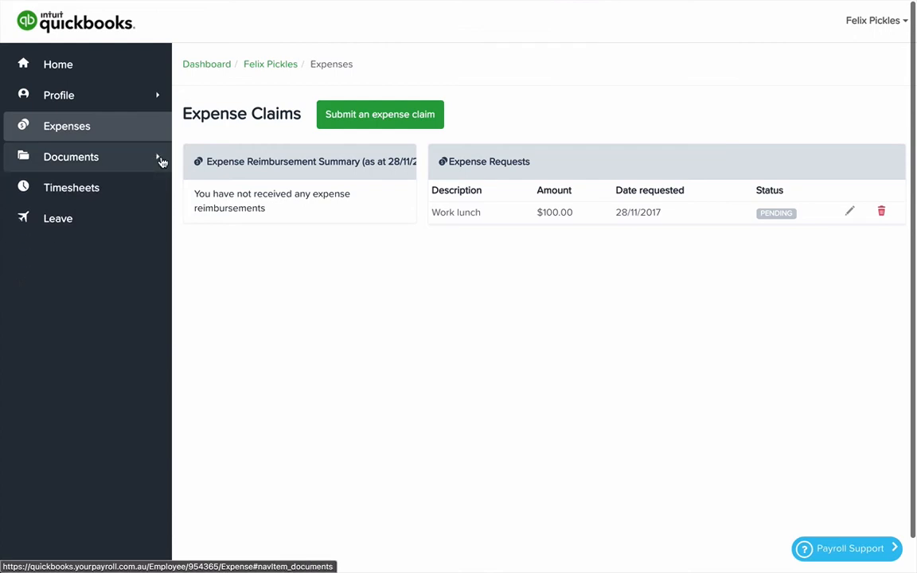
click(160, 162)
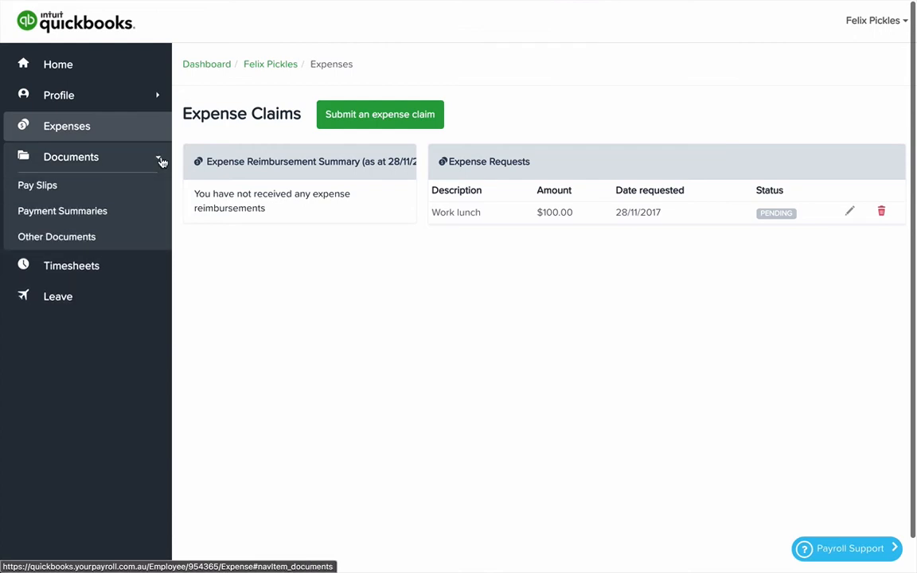
click(38, 186)
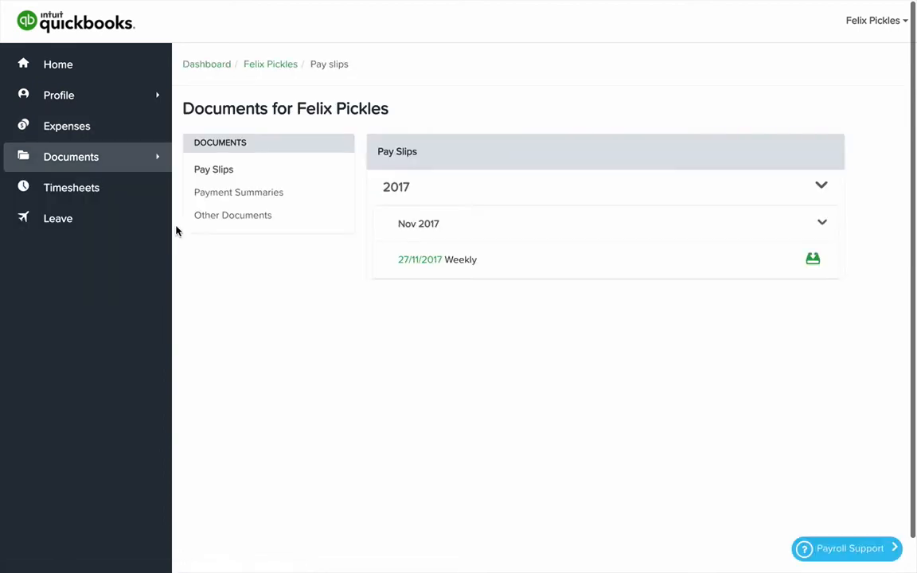
click(155, 161)
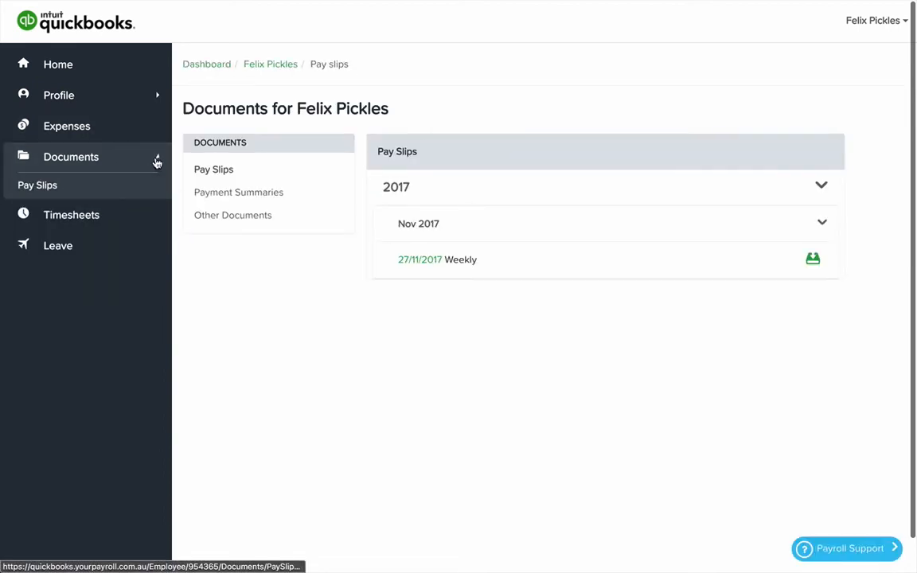
click(93, 213)
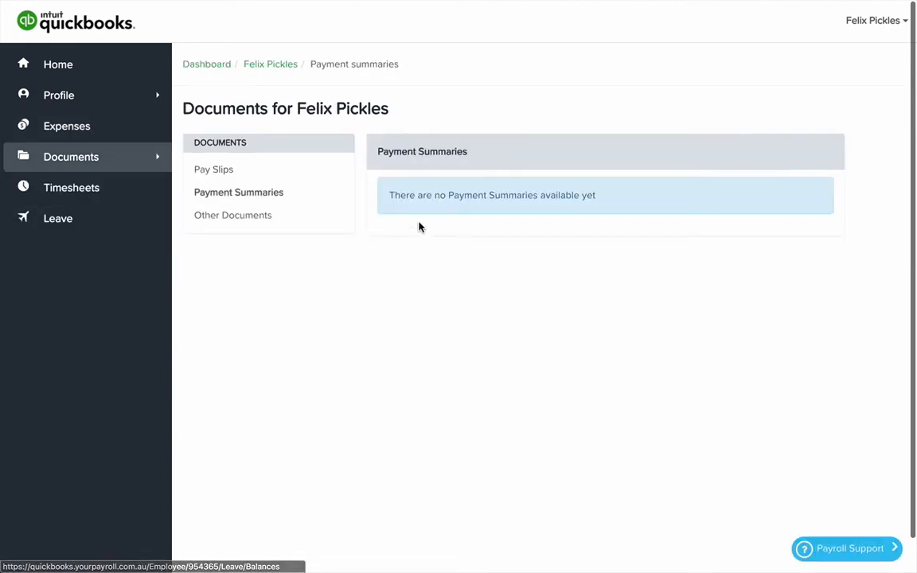
click(158, 157)
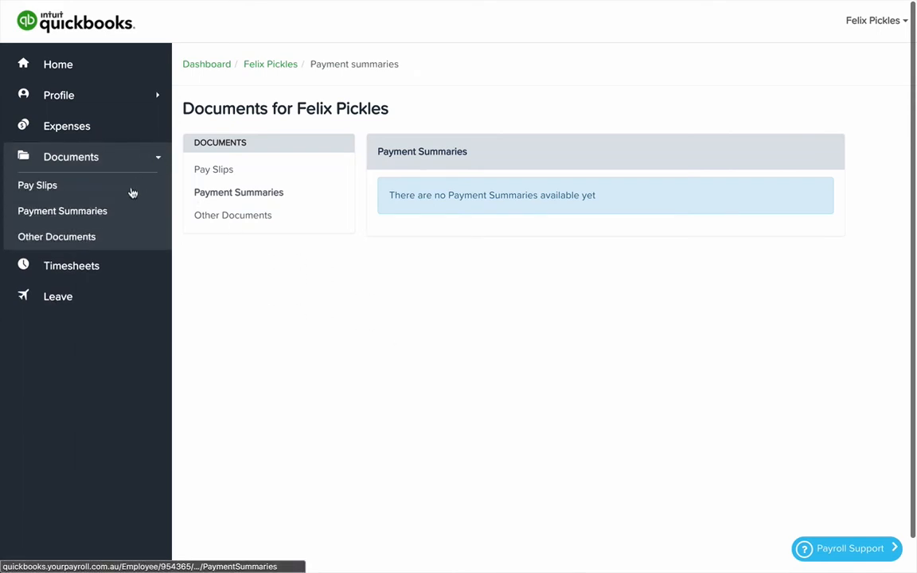
- Open the timesheets for the week ending Sun 3rd Dec 2017 and set Monday 27 Nov's work type to Casual weekday hours
click(92, 274)
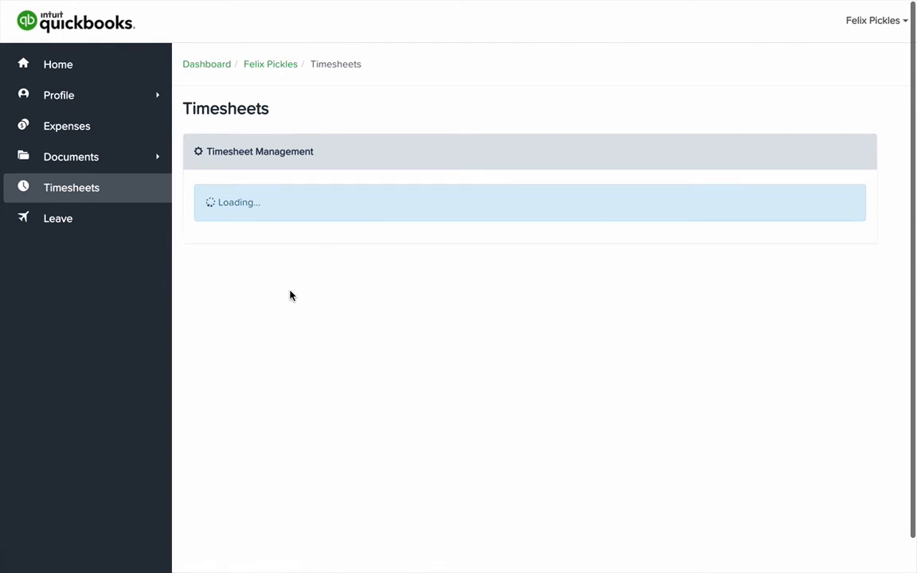
scroll(468, 398, down, 1)
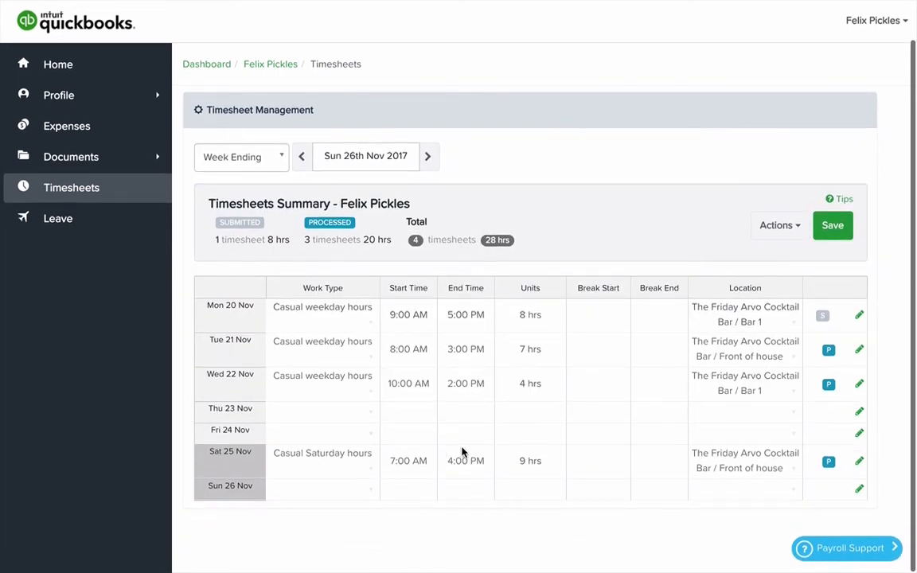
click(429, 157)
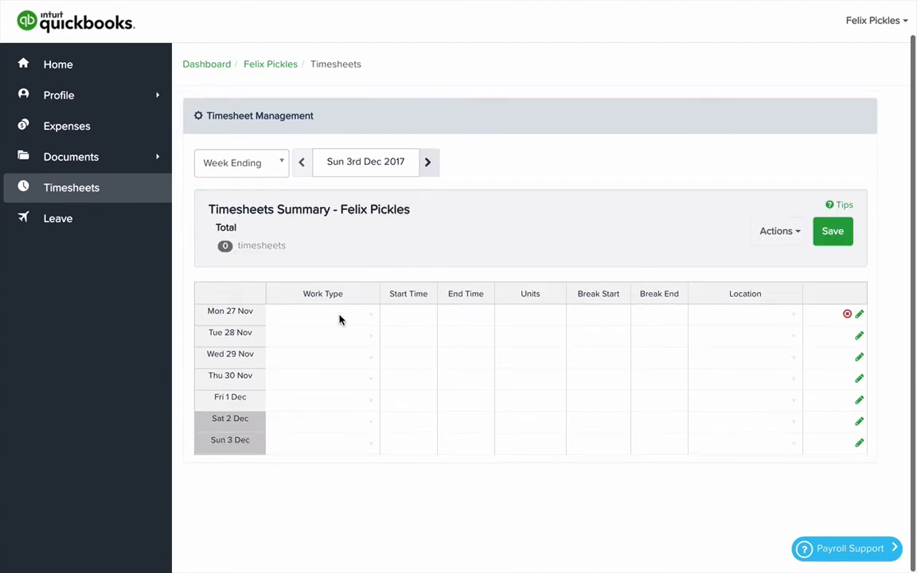
click(339, 320)
click(370, 316)
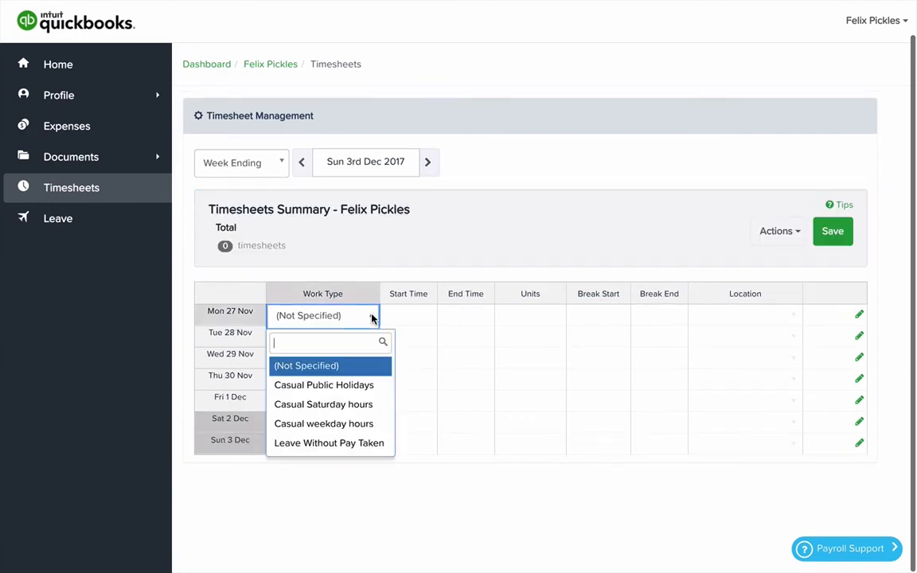
click(352, 424)
- Enter a 9:00 AM start time and a 10:00 PM end time for Monday 27 Nov
click(412, 320)
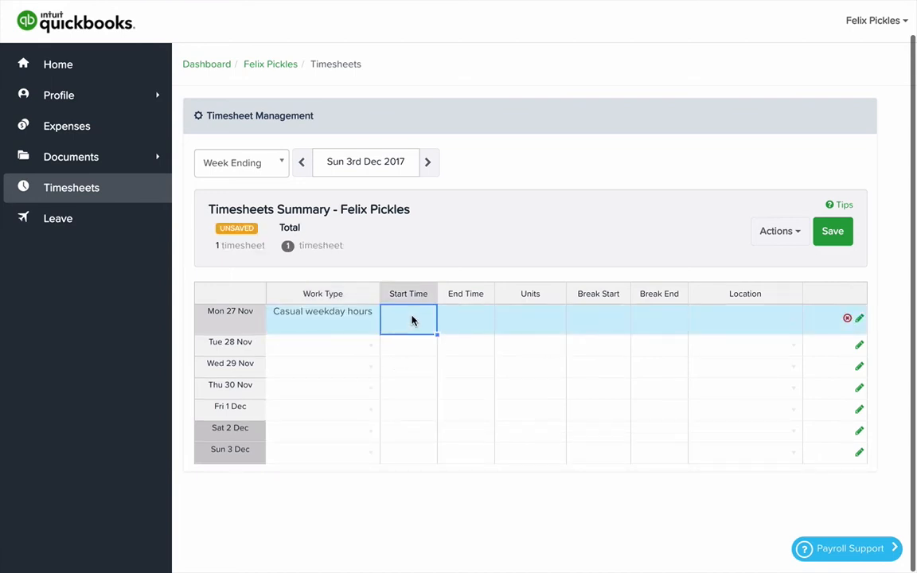
text(9a)
key(Tab)
text(1)
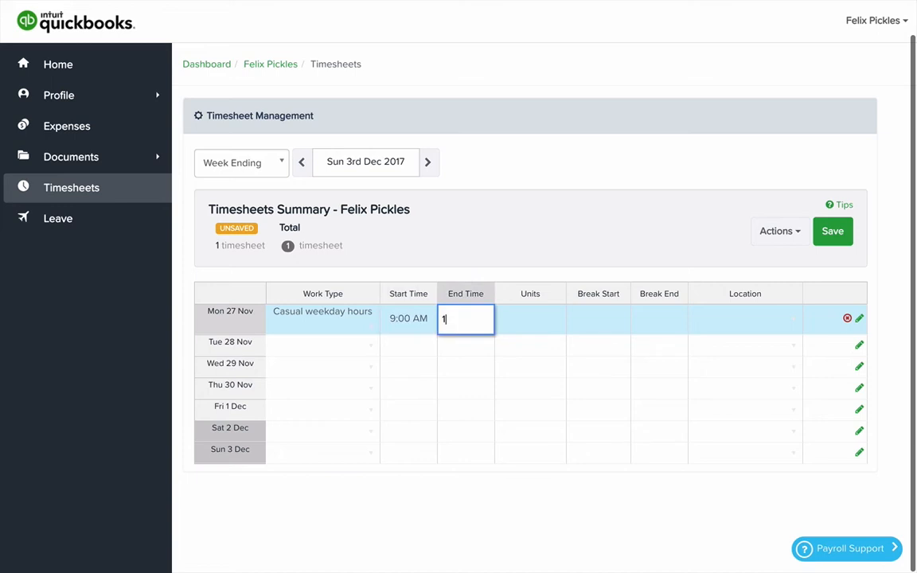
key(Tab)
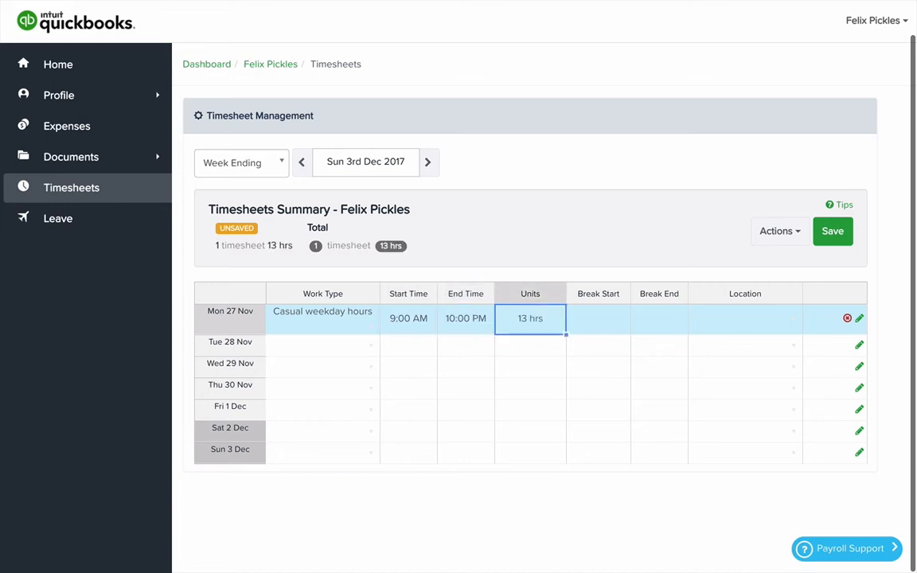
- Add a break from 12:00 PM to 1:00 PM to Monday 27 Nov's timesheet
key(Tab)
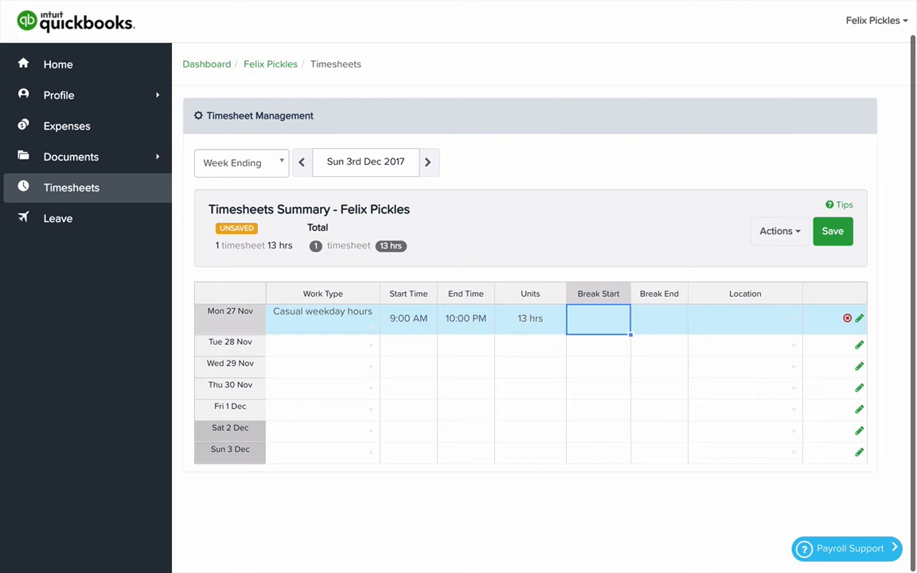
text(12)
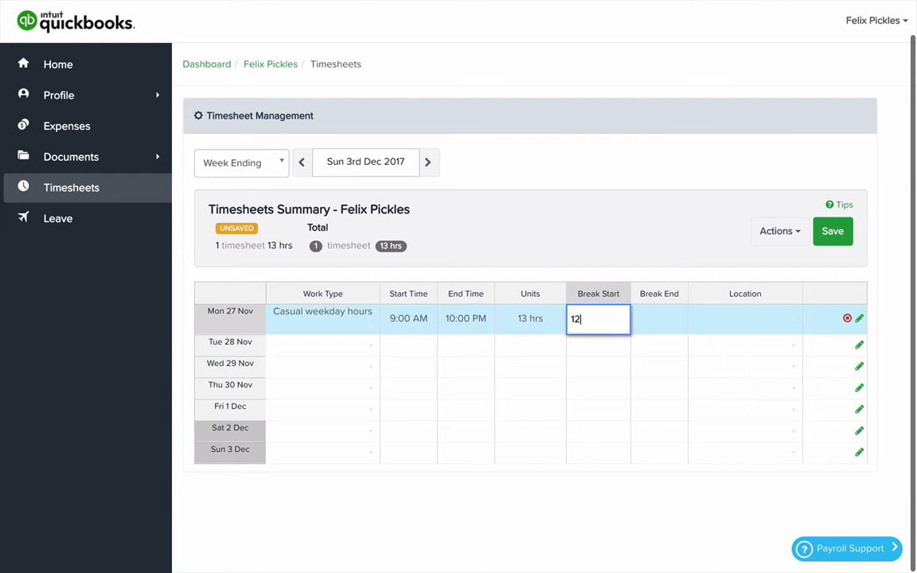
key(Tab)
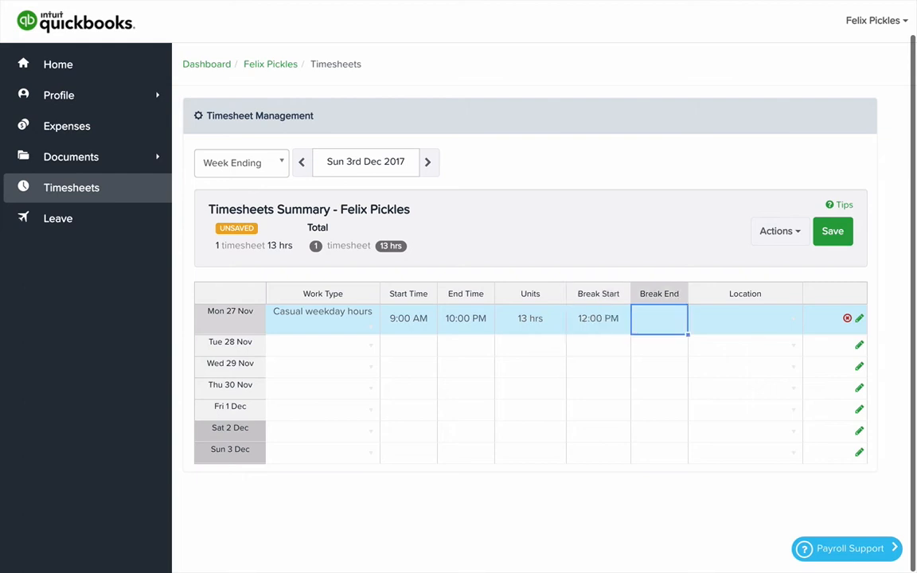
key(Left)
key(Right)
text(1p)
key(Tab)
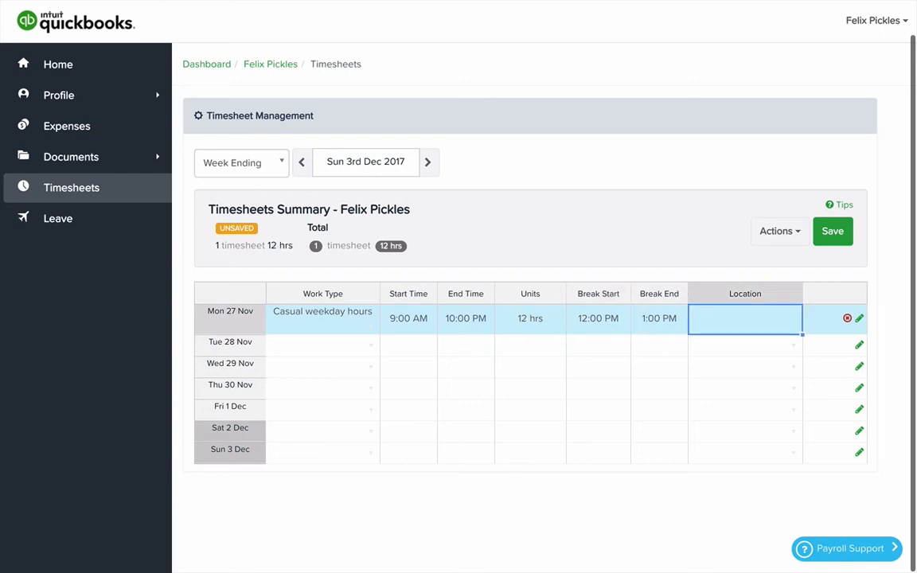
- Set Monday's location to The Friday Arvo Cocktail Bar / Bar 1 and fill the whole entry down to Tuesday and Wednesday
click(795, 319)
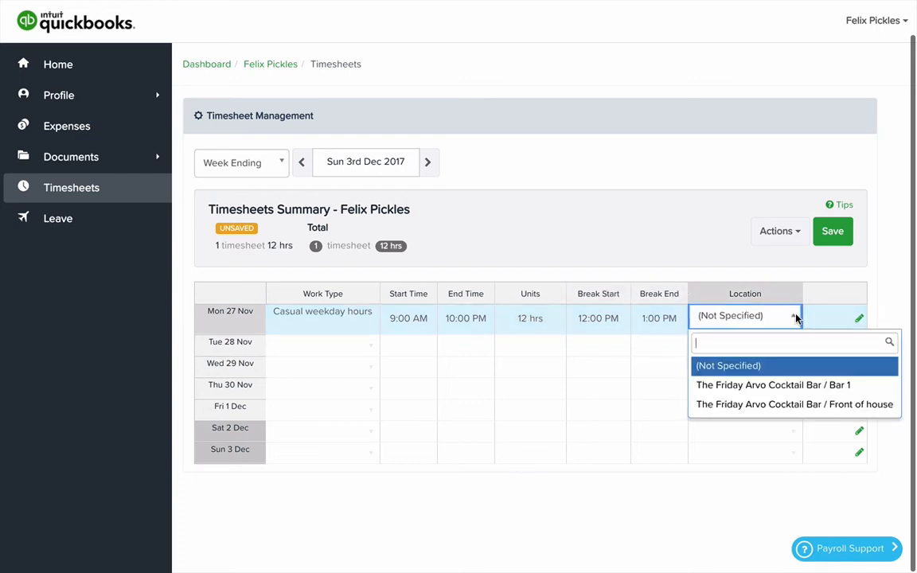
click(772, 385)
click(340, 330)
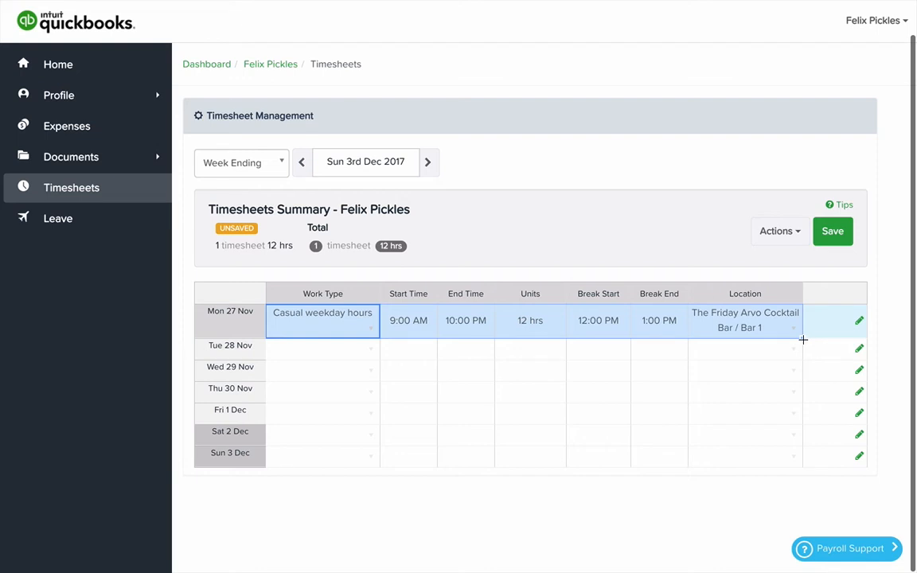
drag(803, 343, 802, 373)
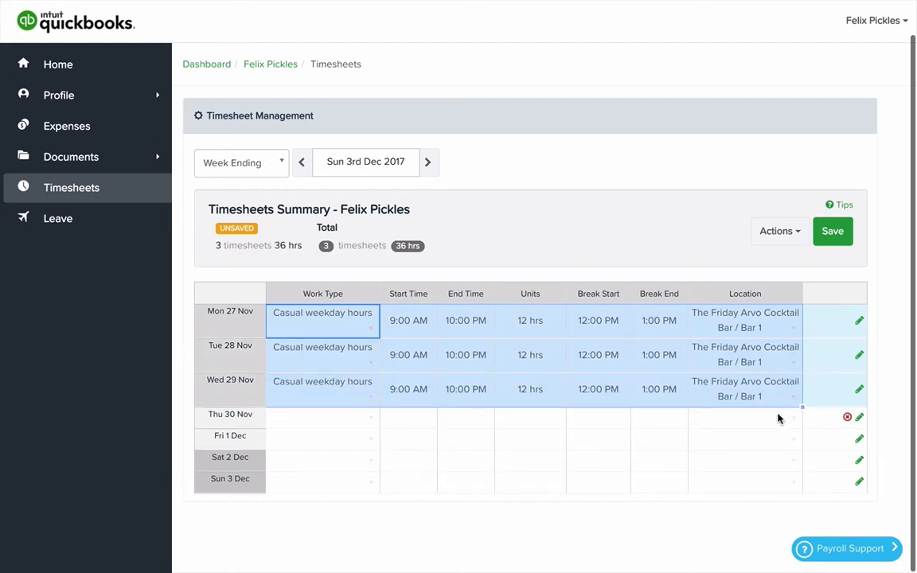
- Copy Wednesday 29 Nov's entire timesheet entry to Saturday 2 Dec and save the timesheets
click(344, 399)
key(shift+Right)
key(shift+Right)
key(shift+Right)
key(shift+Right)
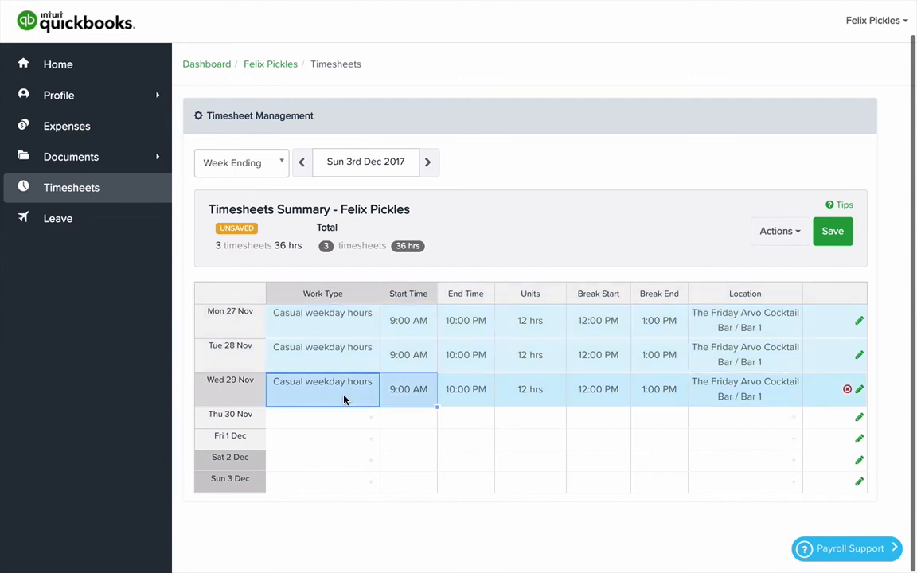
key(shift+Right)
key(shift+Right)
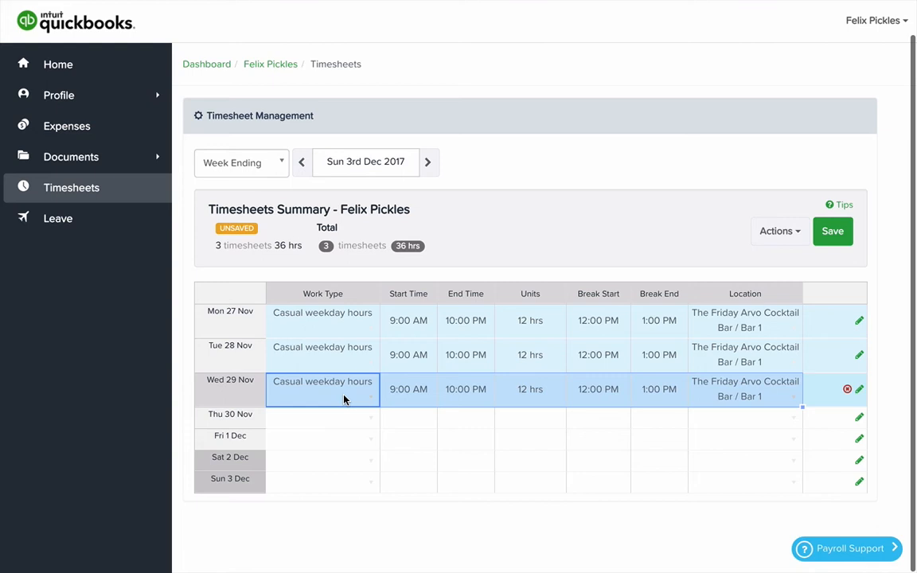
click(311, 461)
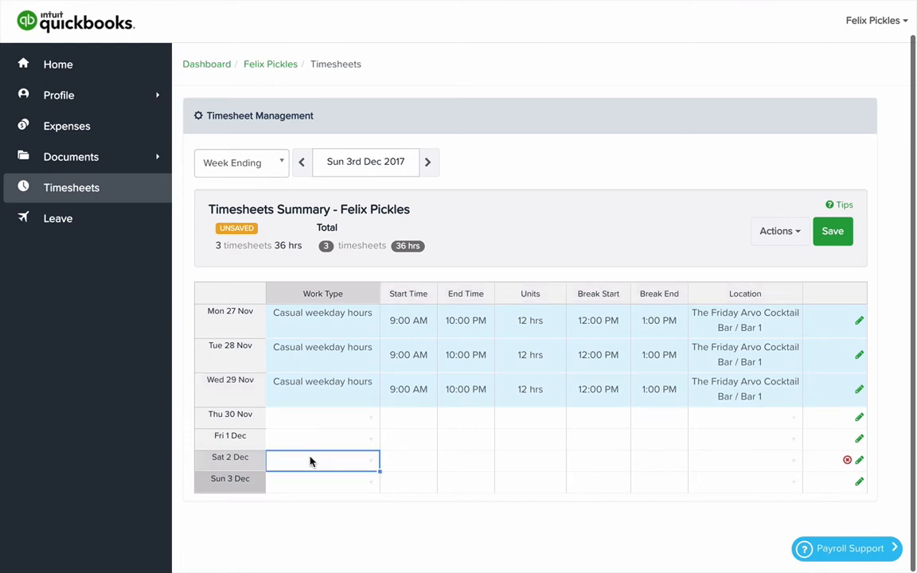
text(Casual weekday hours	9:00 AM	10:00 PM	12 hrs	12:00 PM	1:00 PM	The Friday Arvo Cocktail Bar / Bar 1)
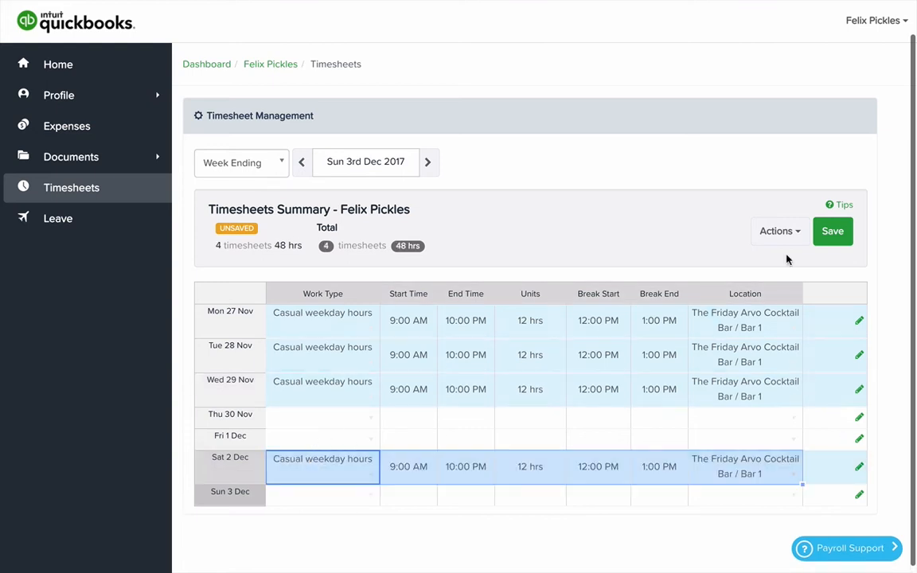
click(833, 232)
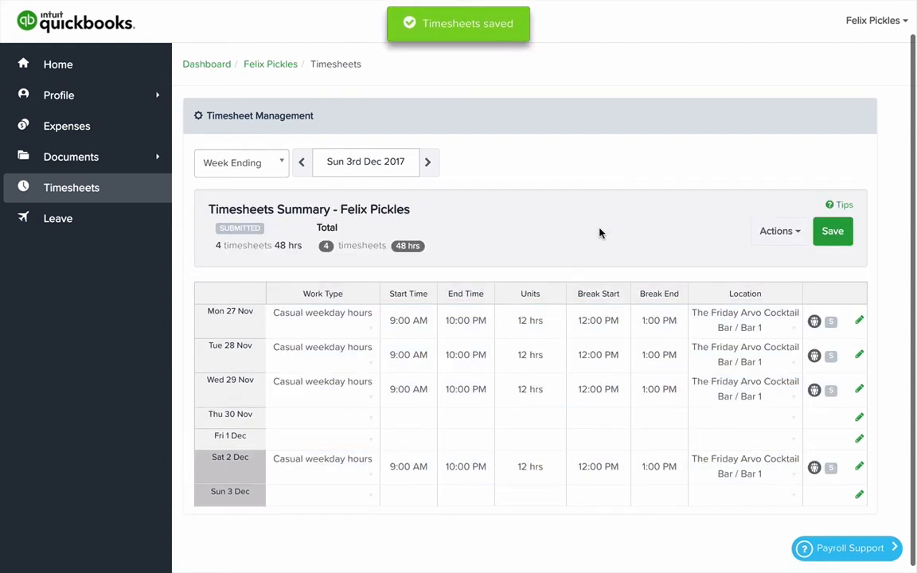
- Go to the week ending Sun 10 Dec 2017 and copy in last week's timesheets
click(427, 162)
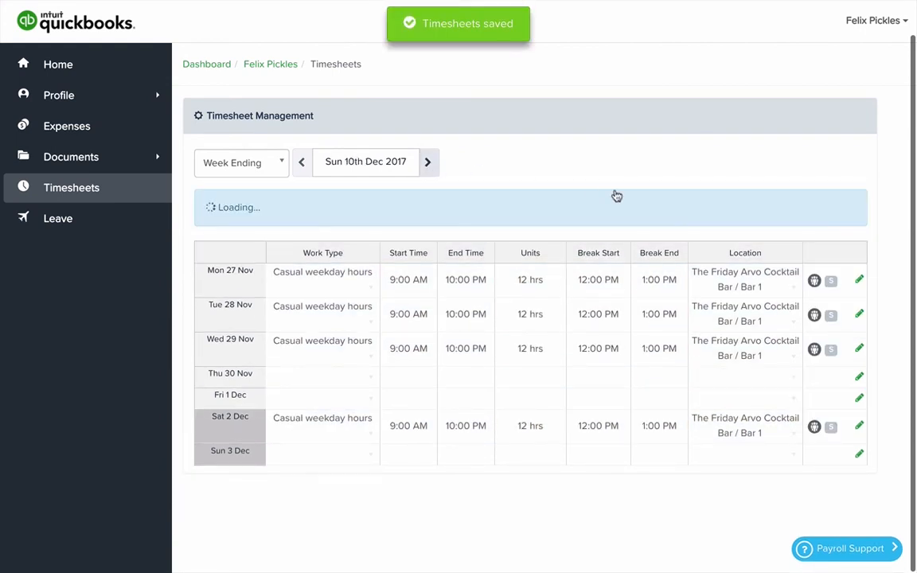
click(788, 231)
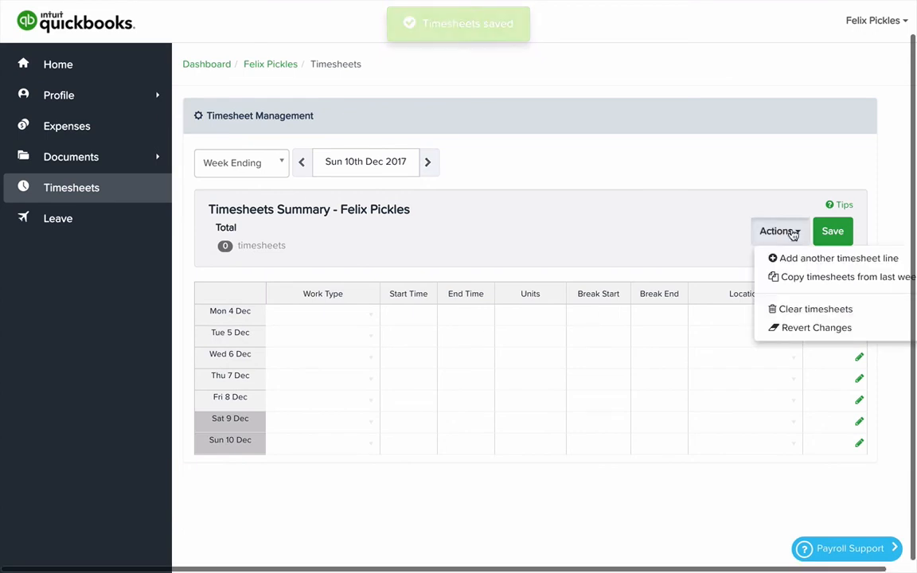
click(808, 282)
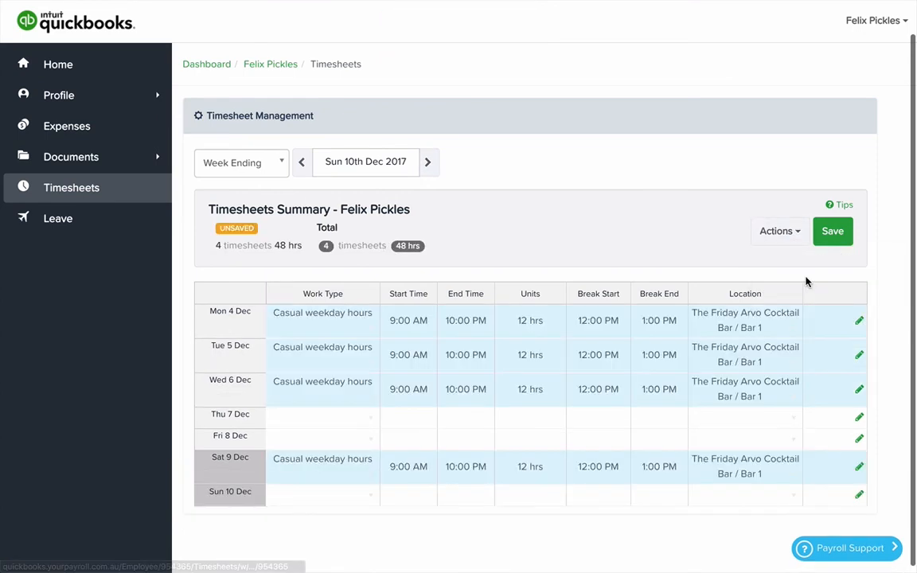
- Set Tuesday 5 Dec's end time to 11:00 AM, clear its break times, and save the timesheets
click(457, 358)
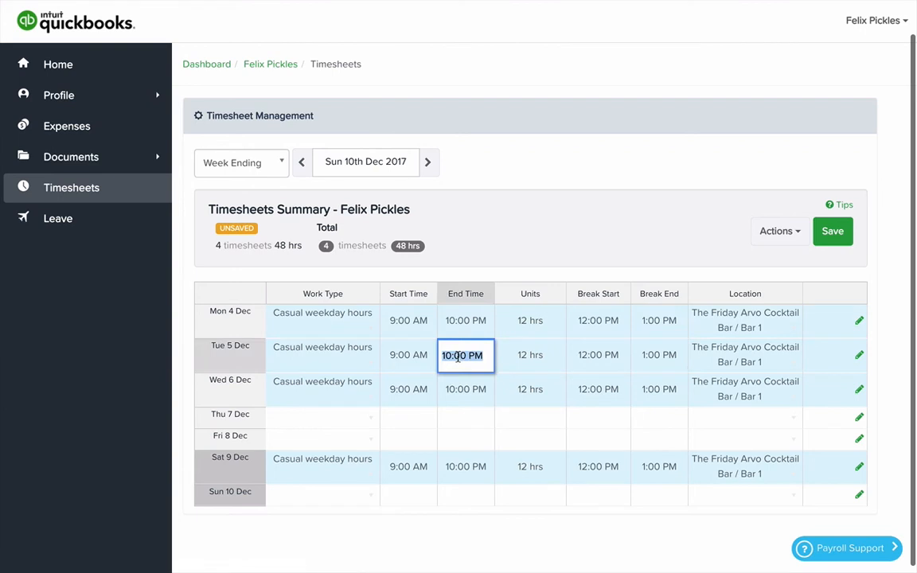
text(11a)
key(Tab)
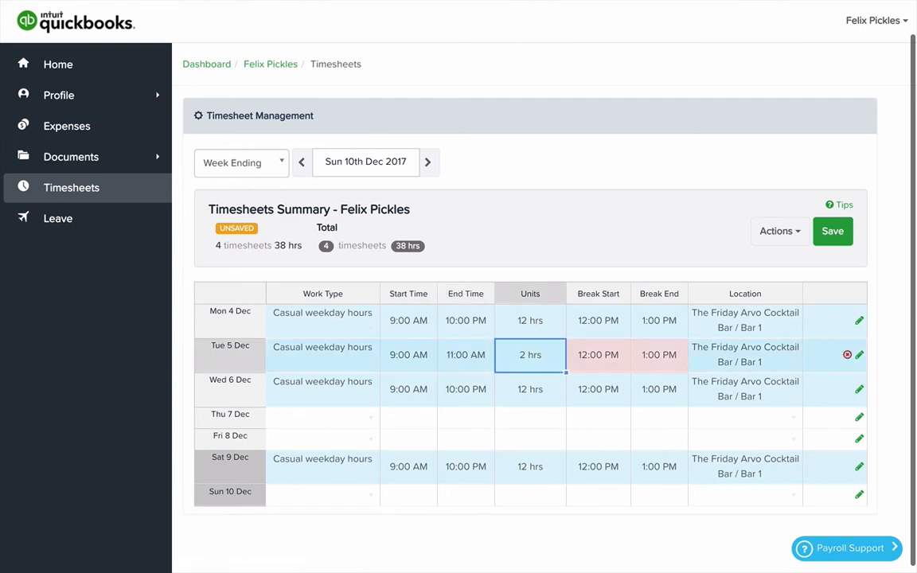
click(621, 369)
key(BackSpace)
key(Tab)
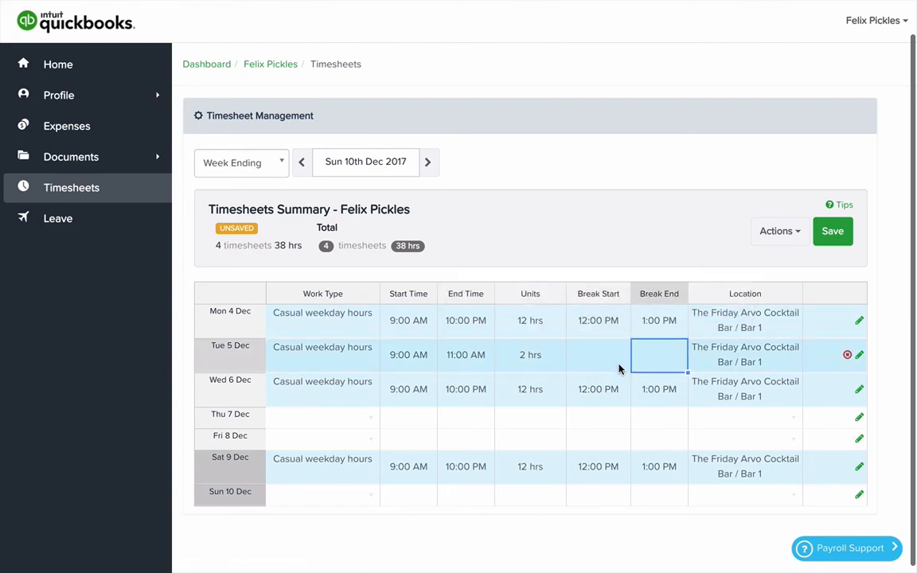
click(820, 235)
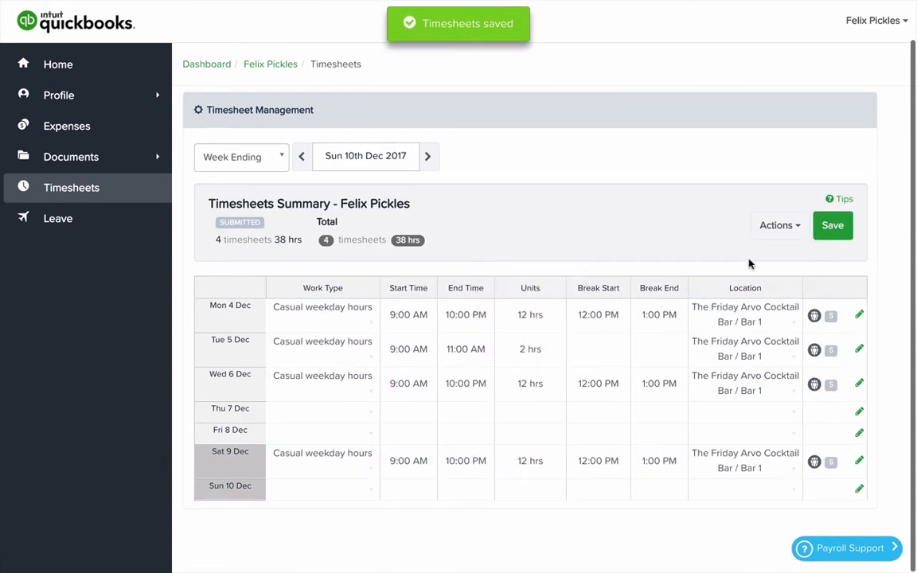
- Set Saturday 9 Dec's end time to 11:00 AM and clear its break start and end
click(450, 462)
text(1)
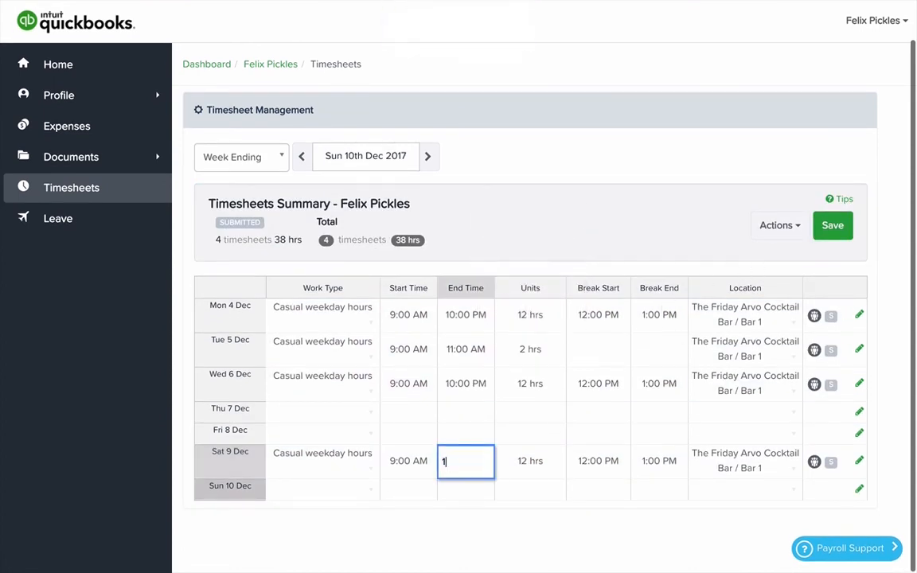
text(1a)
key(Tab)
key(Tab)
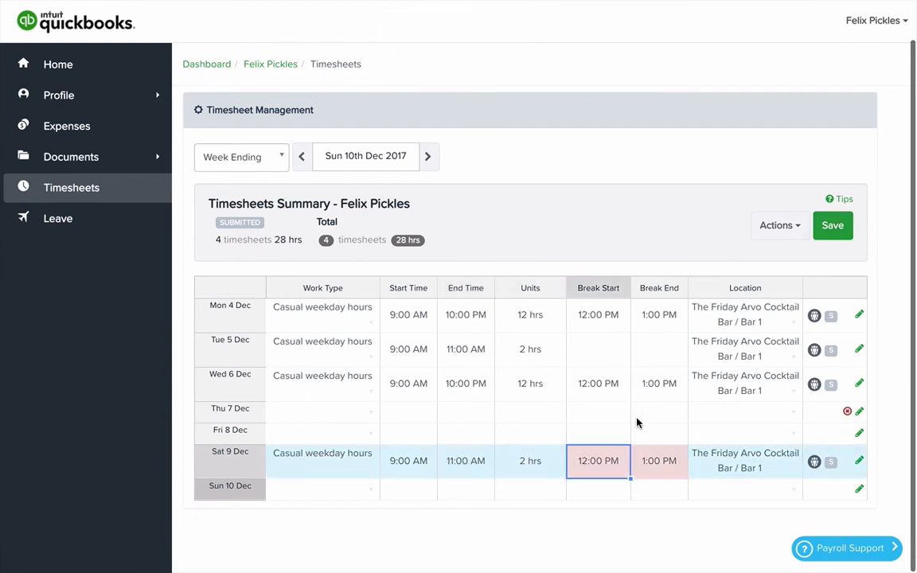
key(Tab)
- Add another timesheet line for Sat 9 Dec
click(788, 228)
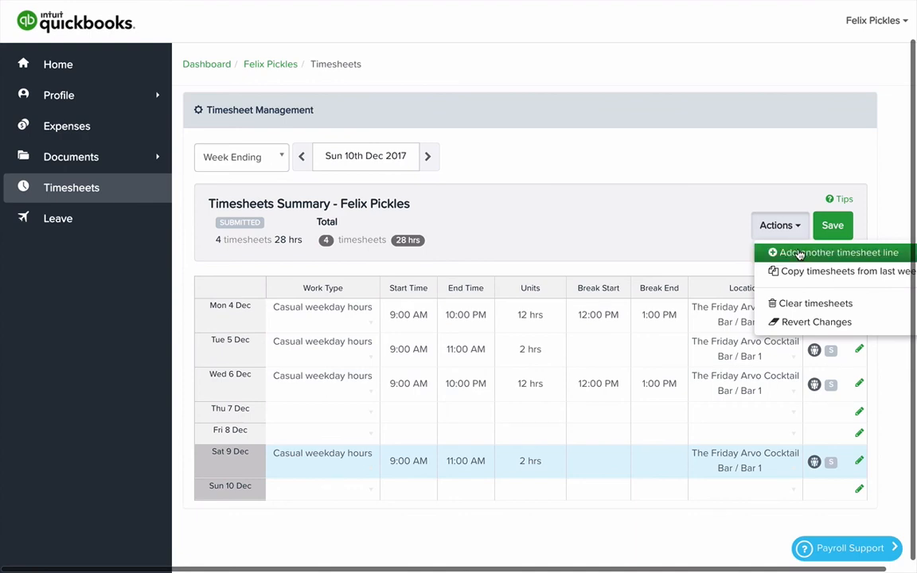
click(796, 253)
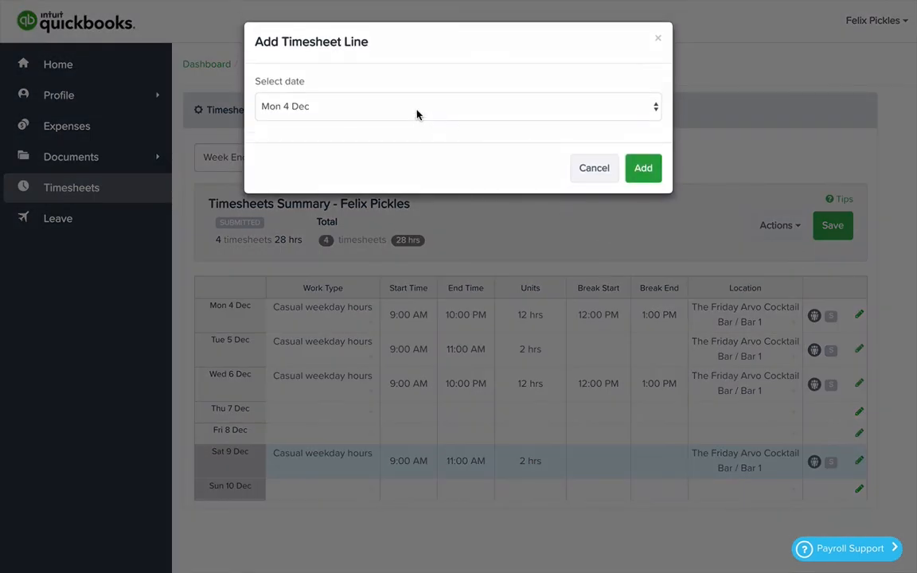
click(417, 115)
click(374, 176)
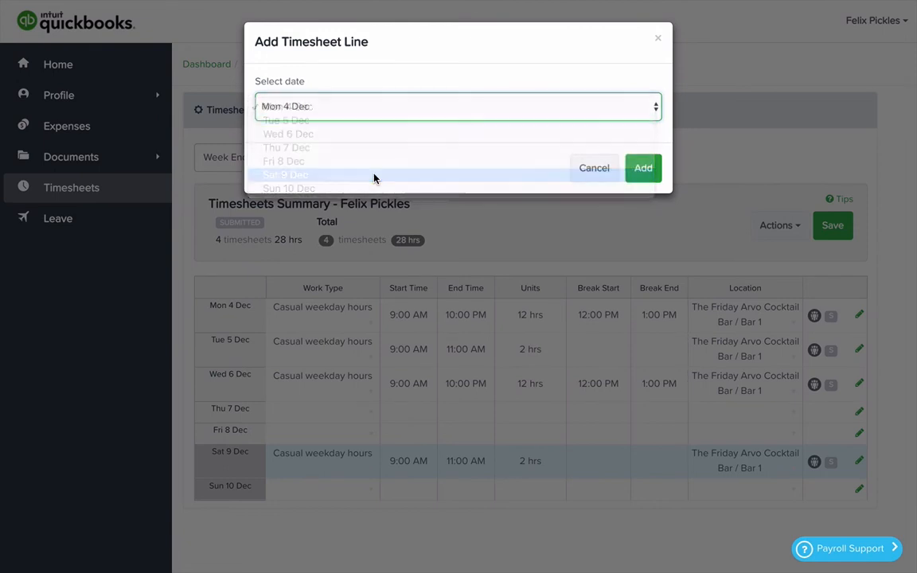
click(643, 170)
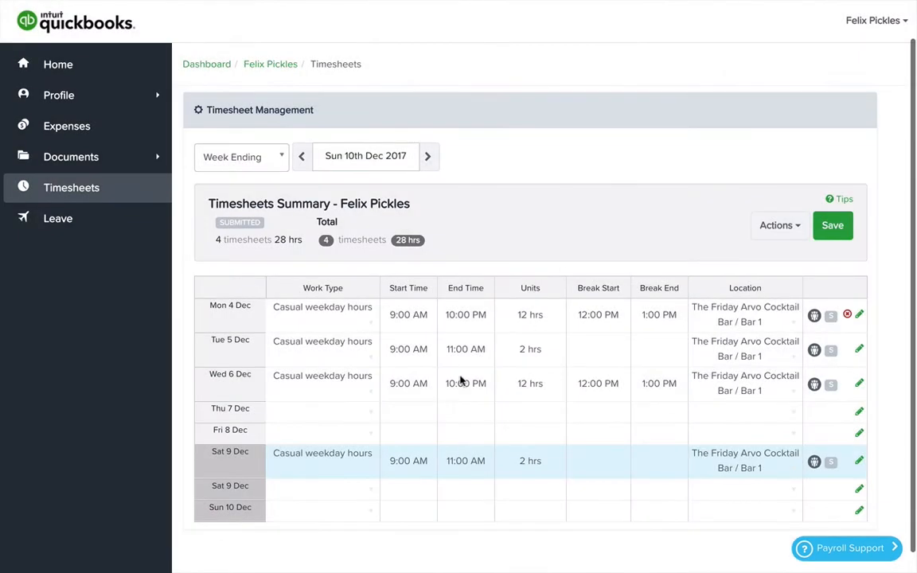
- Fill the whole first Saturday 9 Dec entry down into the new Saturday line
click(327, 464)
key(shift+Right)
key(shift+Right)
key(shift+Right)
key(shift+Right)
key(shift+Right)
key(shift+Right)
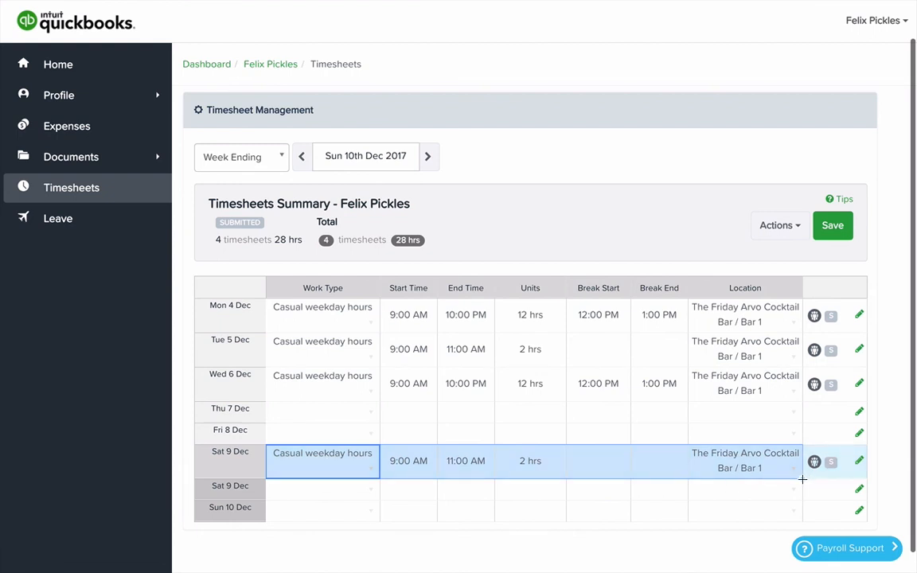
drag(803, 479, 802, 500)
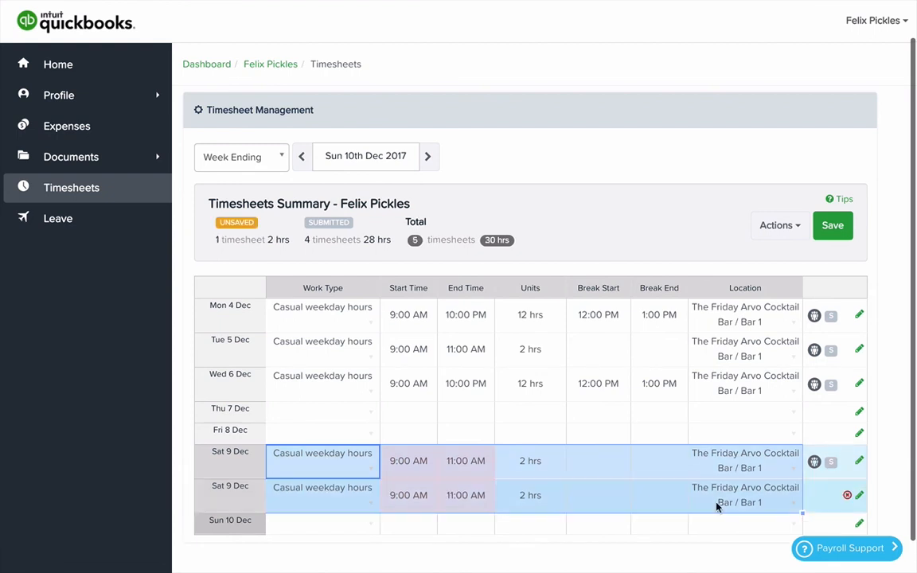
- Set the second Saturday 9 Dec line to run from 11:00 AM to 4:00 PM and open its location for editing
click(401, 495)
text(11a)
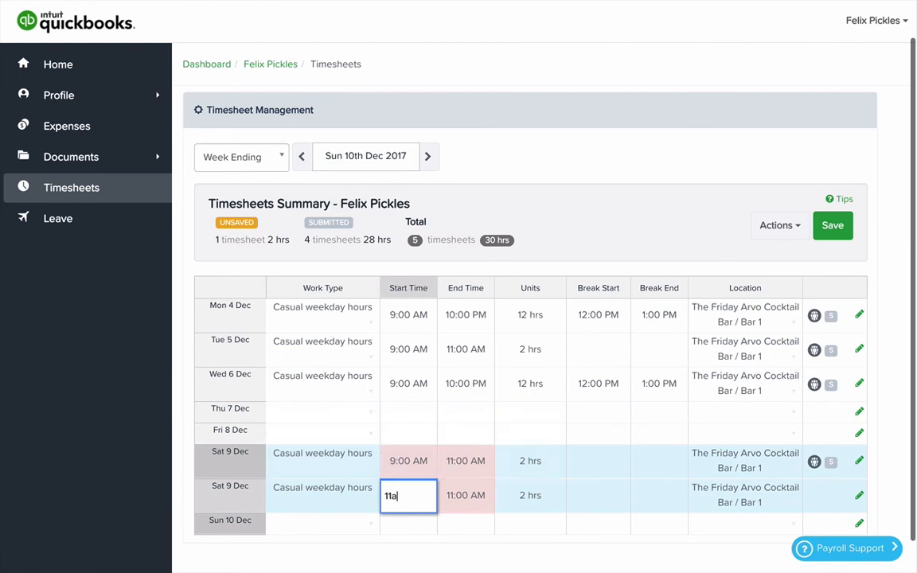
key(Tab)
text(4p)
key(Tab)
click(740, 492)
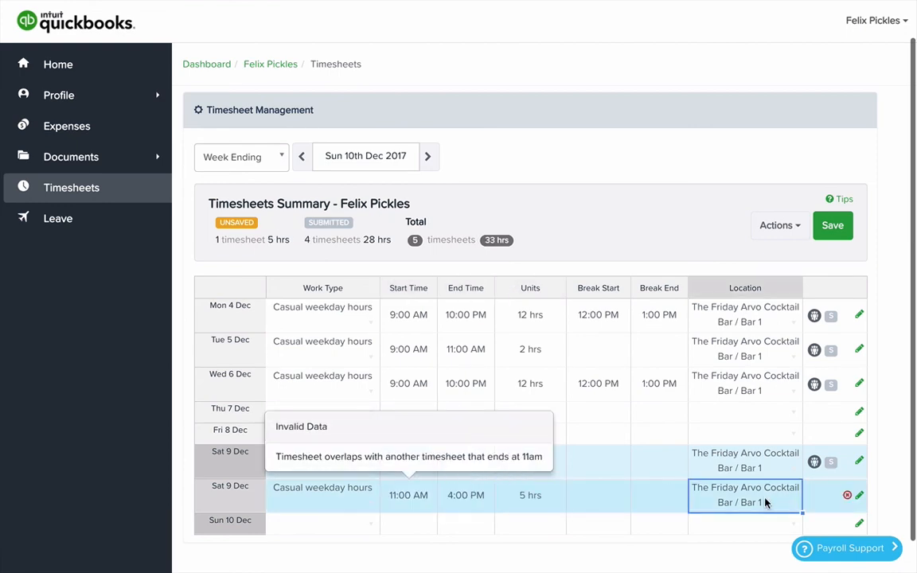
click(784, 497)
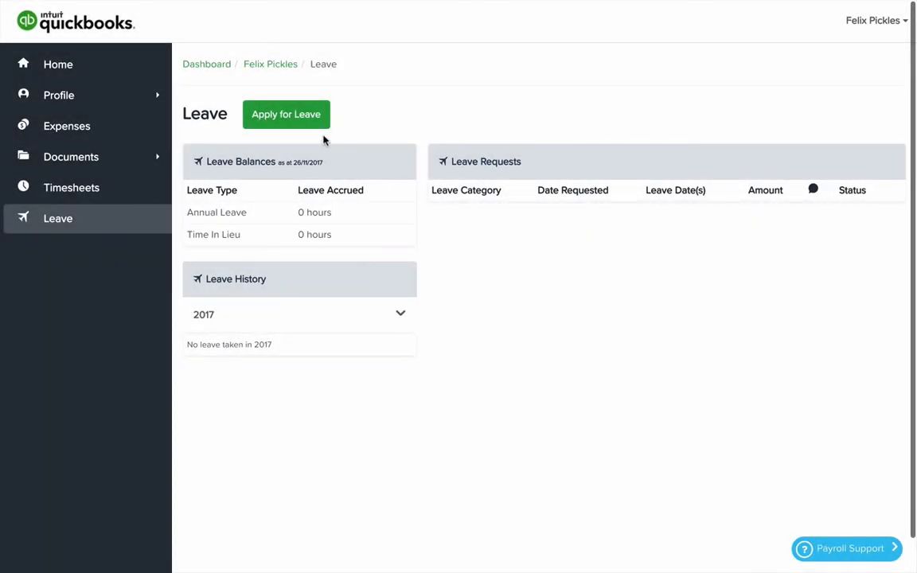
- Start a leave application for Compassionate Leave with first day 30/11/2017 and last day 1/12/2017
click(290, 120)
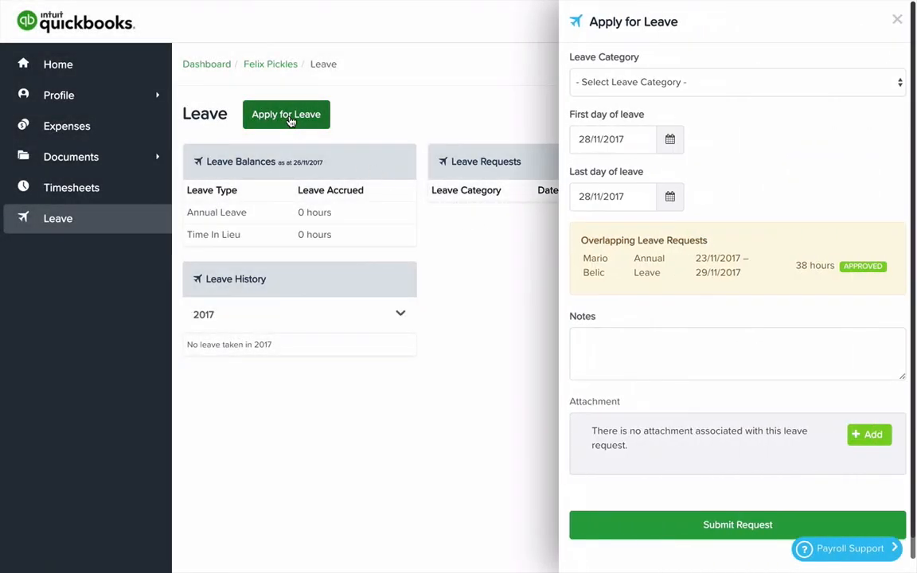
click(618, 84)
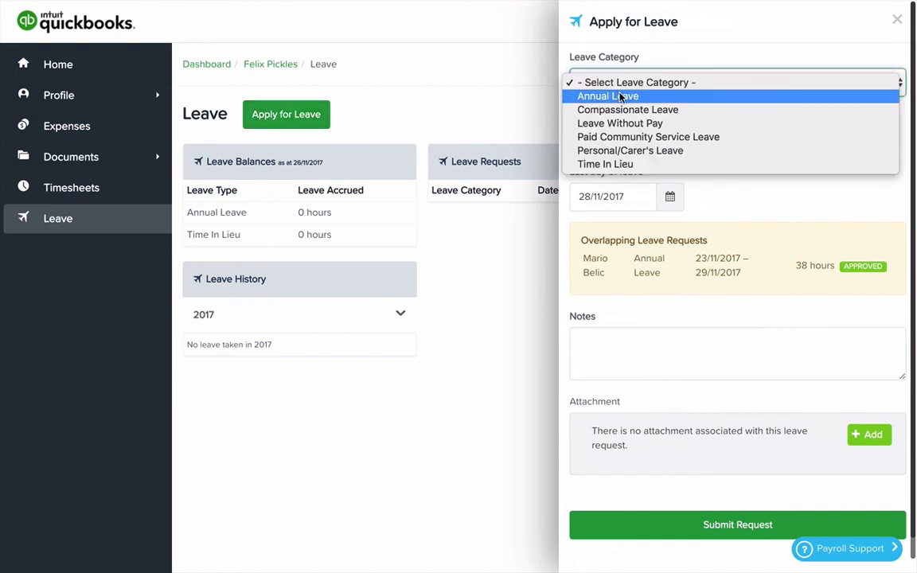
click(627, 110)
click(670, 139)
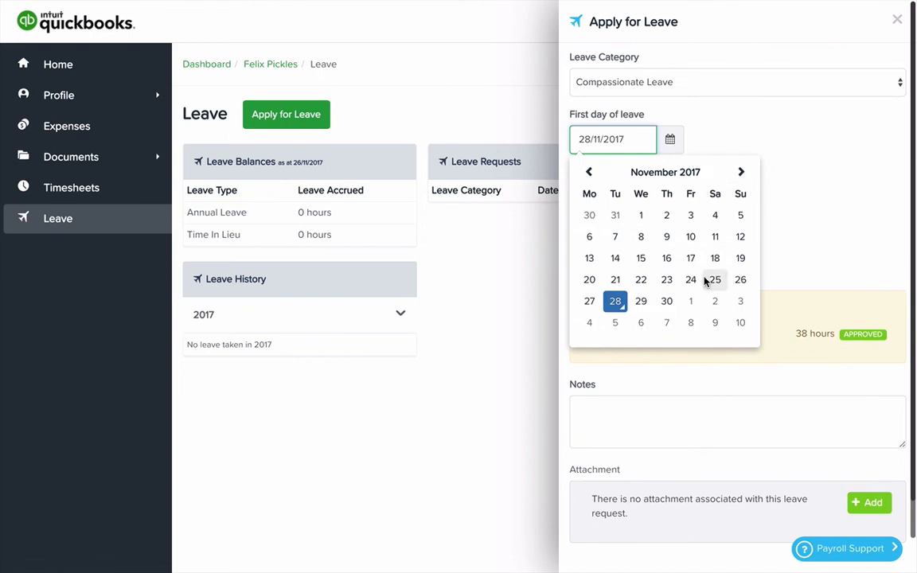
click(667, 310)
click(670, 197)
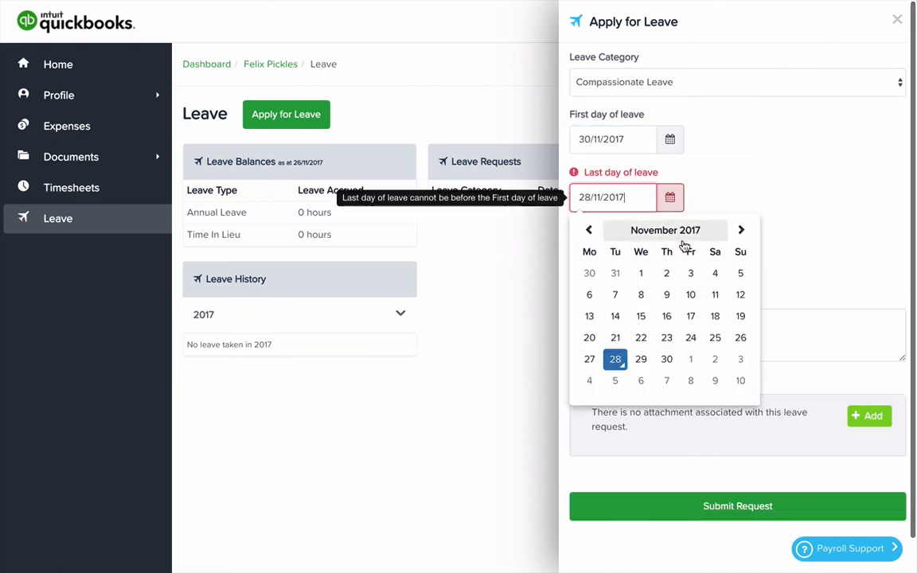
click(689, 360)
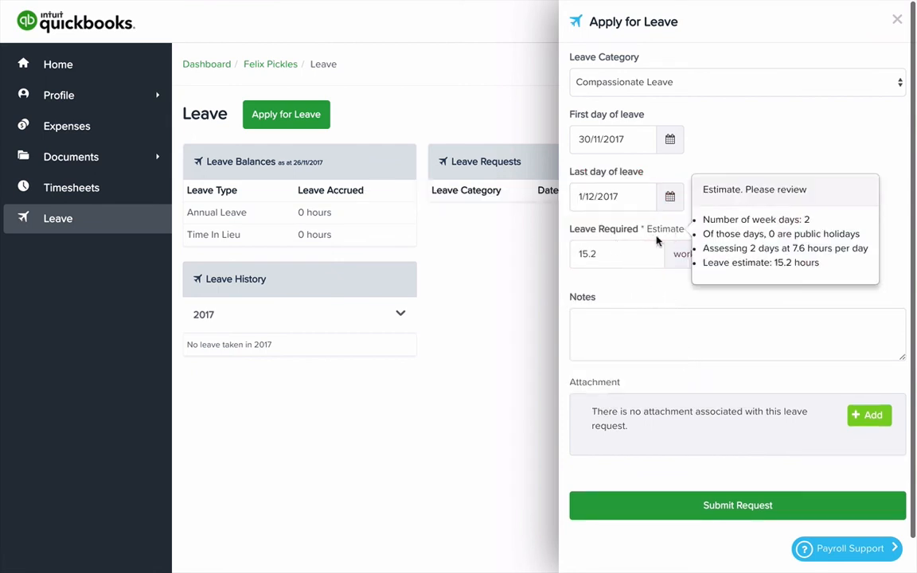
mouse_move(663, 234)
- Add the note "Off on compassionate leave" to the leave application and submit the request
click(610, 328)
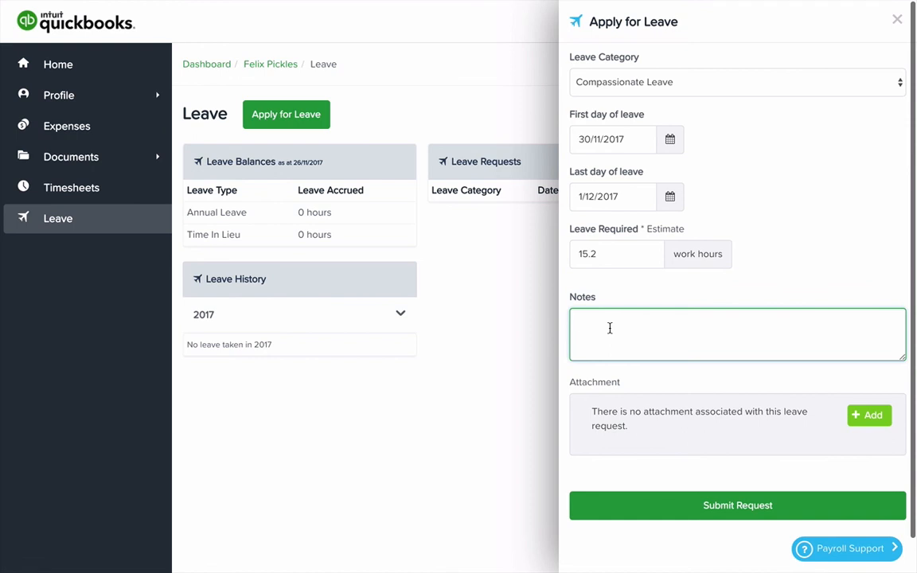
text(Off on compassionate leave)
key(Tab)
scroll(759, 394, down, 1)
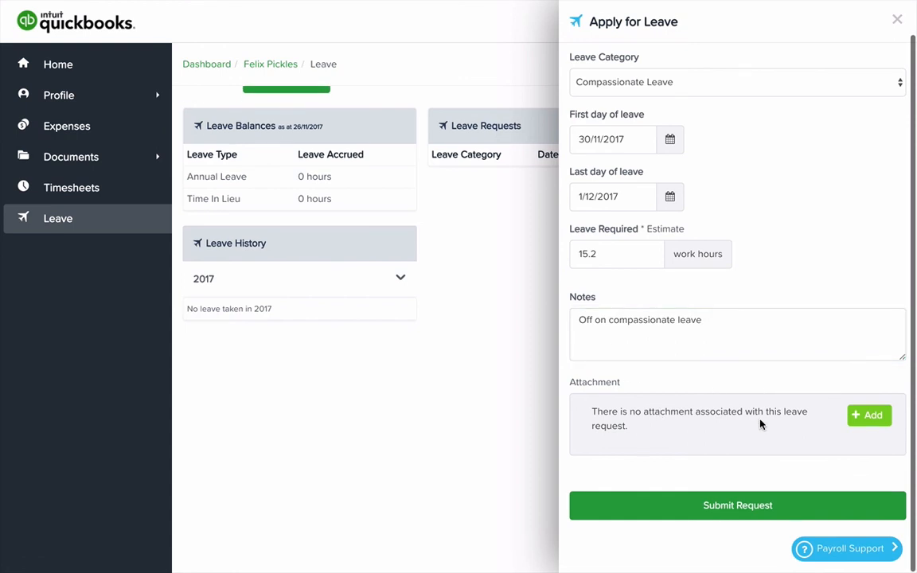
scroll(761, 424, up, 1)
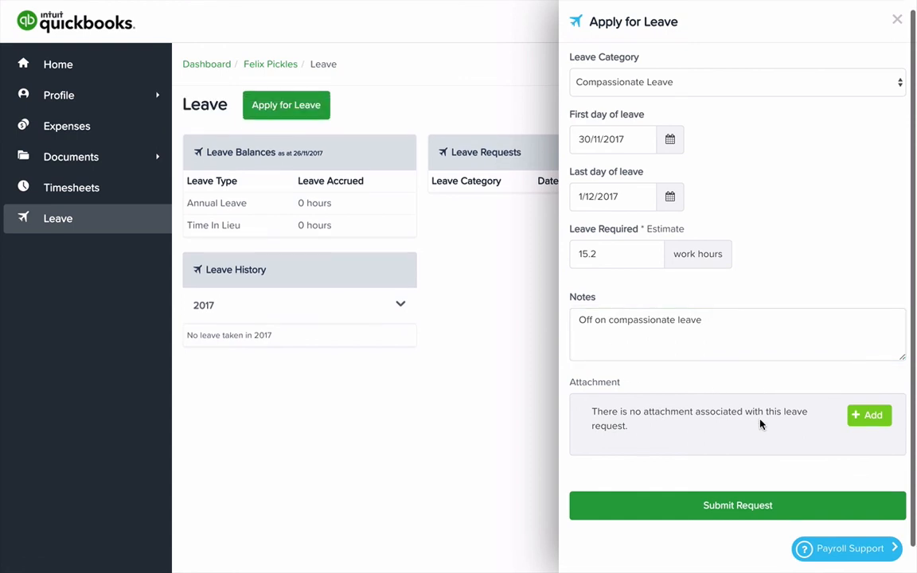
click(739, 506)
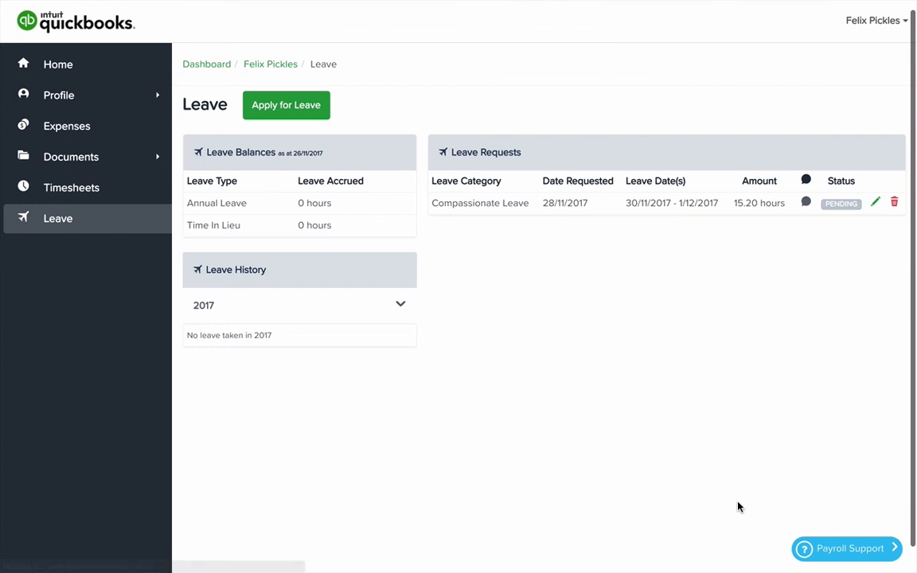